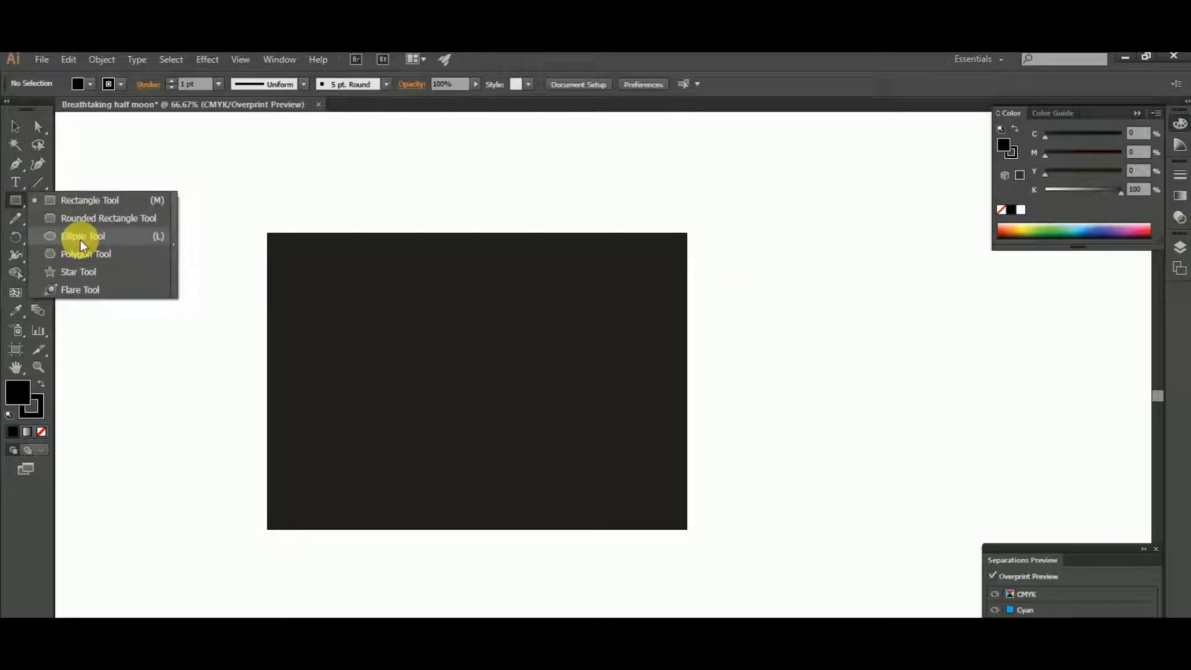
- Draw a circle about 198 pt in diameter beside the dark rectangle and remove its stroke
{"action": "left_click_drag", "start_coordinate": [80, 239], "coordinate": [80, 240]}
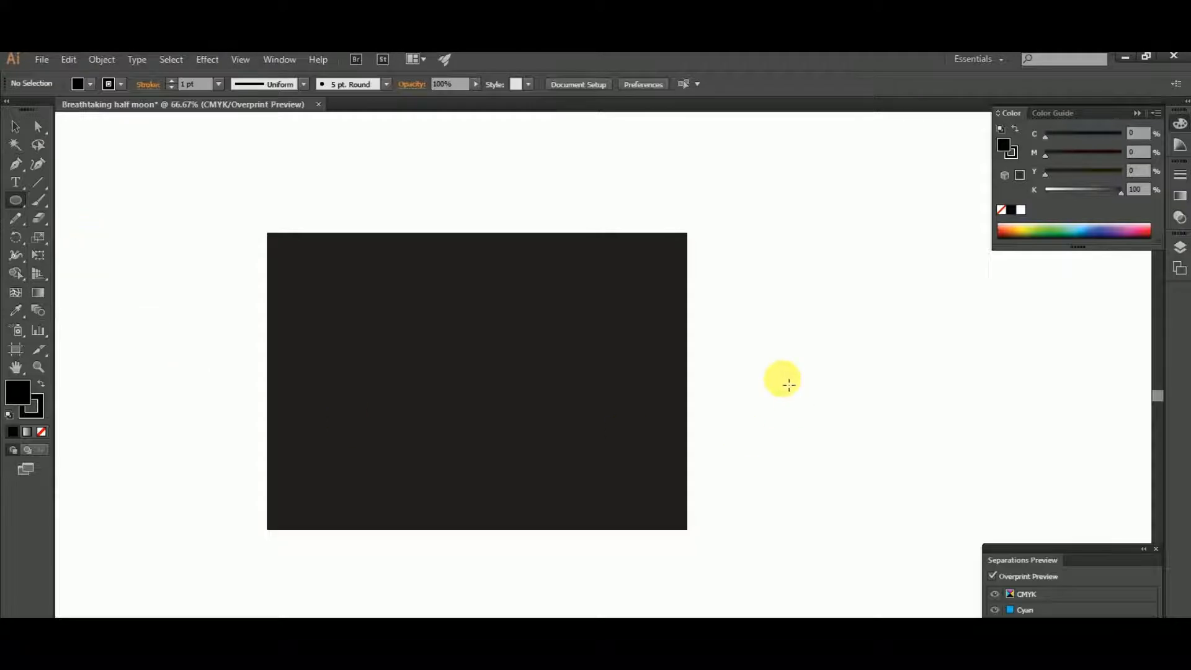
{"action": "left_click_drag", "start_coordinate": [770, 400], "coordinate": [801, 455]}
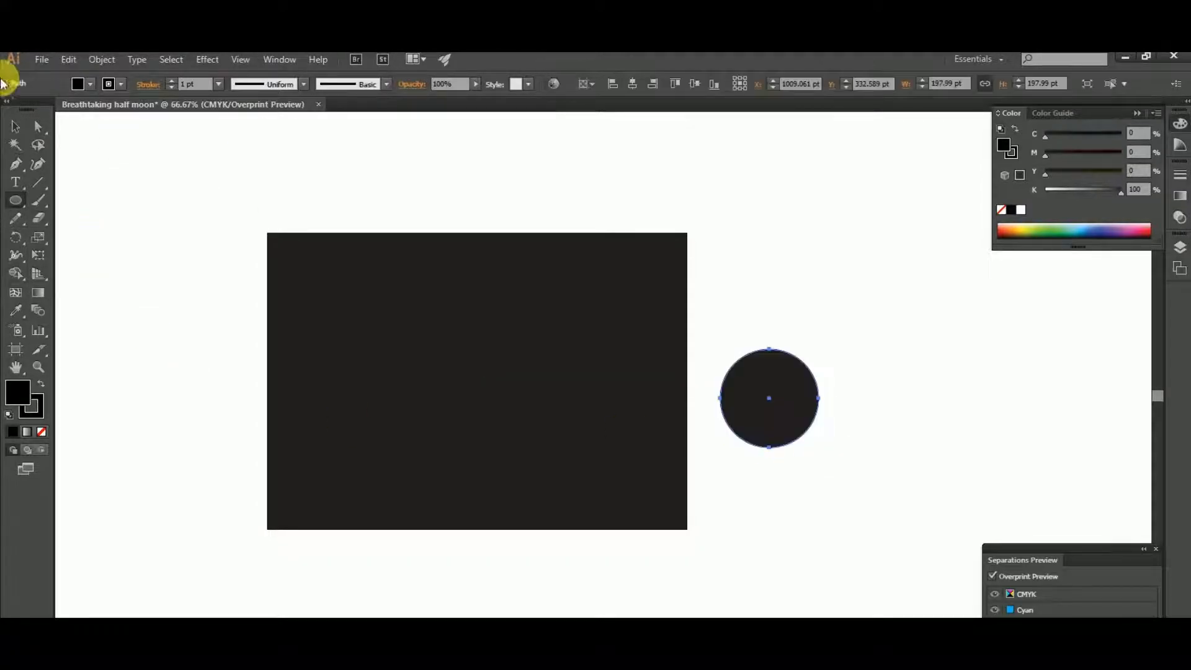
{"action": "left_click", "coordinate": [15, 126]}
{"action": "left_click", "coordinate": [40, 408]}
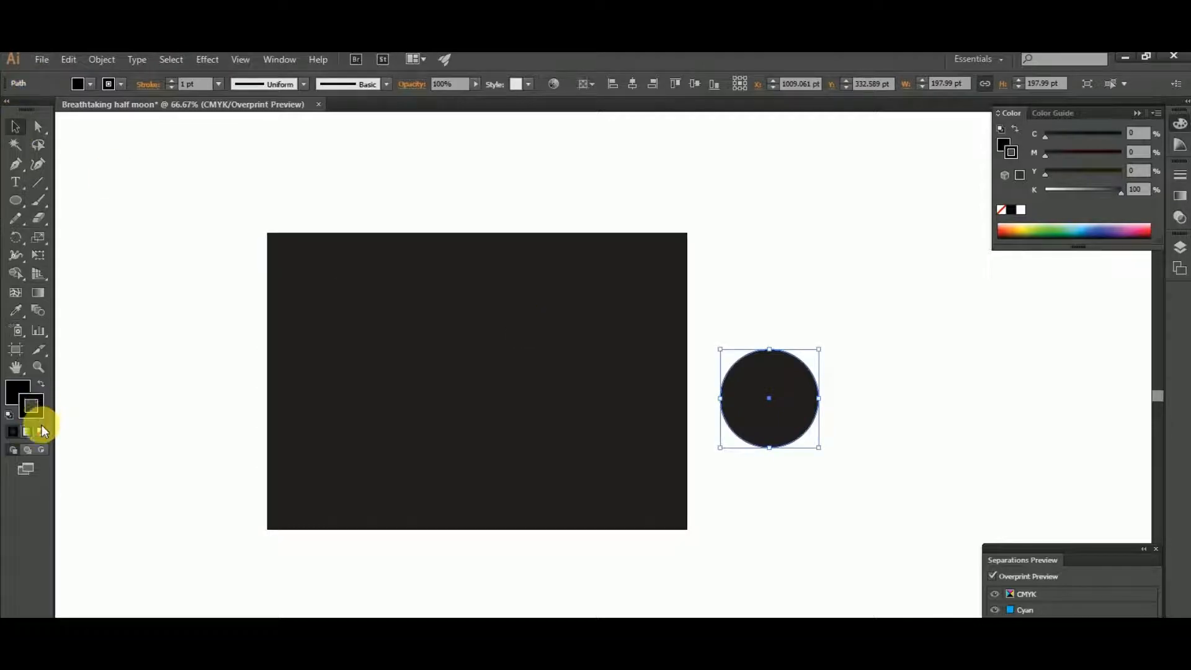
{"action": "left_click", "coordinate": [41, 430]}
{"action": "left_click", "coordinate": [21, 385]}
- Duplicate the circle with an offset up and to the right, overlapping the original, and enlarge the copy slightly
{"action": "left_click", "coordinate": [671, 330]}
{"action": "left_click_drag", "start_coordinate": [672, 330], "coordinate": [408, 345]}
{"action": "left_click_drag", "start_coordinate": [512, 415], "coordinate": [546, 381]}
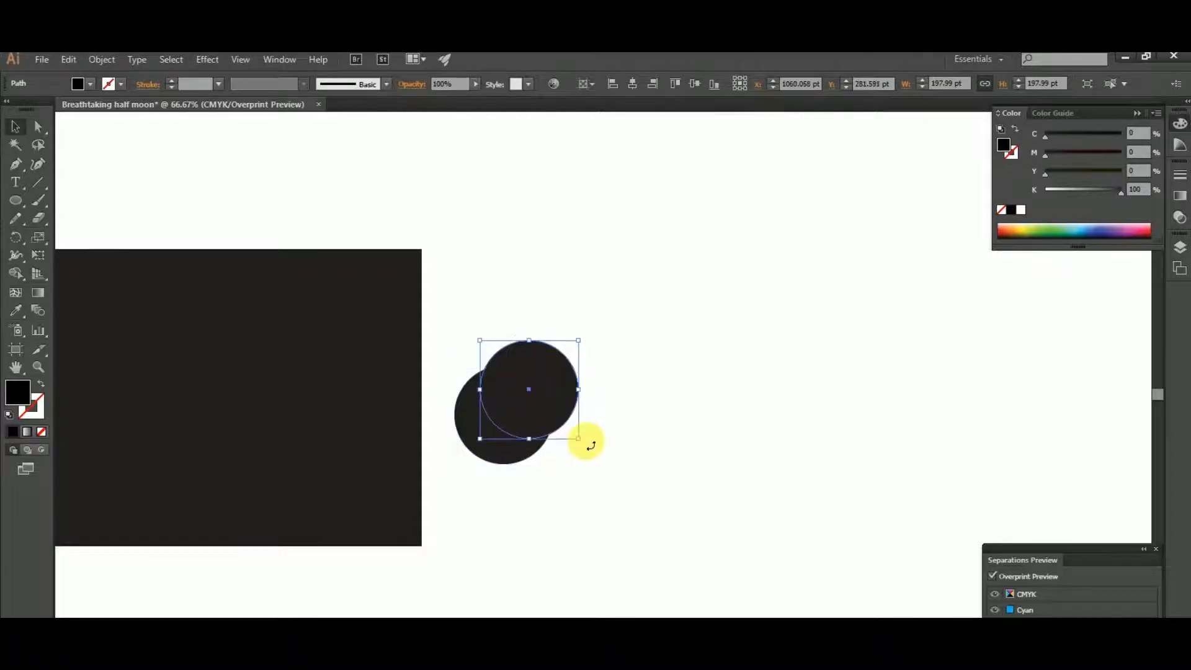
{"action": "left_click_drag", "start_coordinate": [583, 443], "coordinate": [587, 446]}
{"action": "left_click_drag", "start_coordinate": [548, 404], "coordinate": [549, 401]}
- Select both overlapping circles and cut out their shared area with the Pathfinder Exclude shape mode
{"action": "left_click_drag", "start_coordinate": [624, 466], "coordinate": [496, 381]}
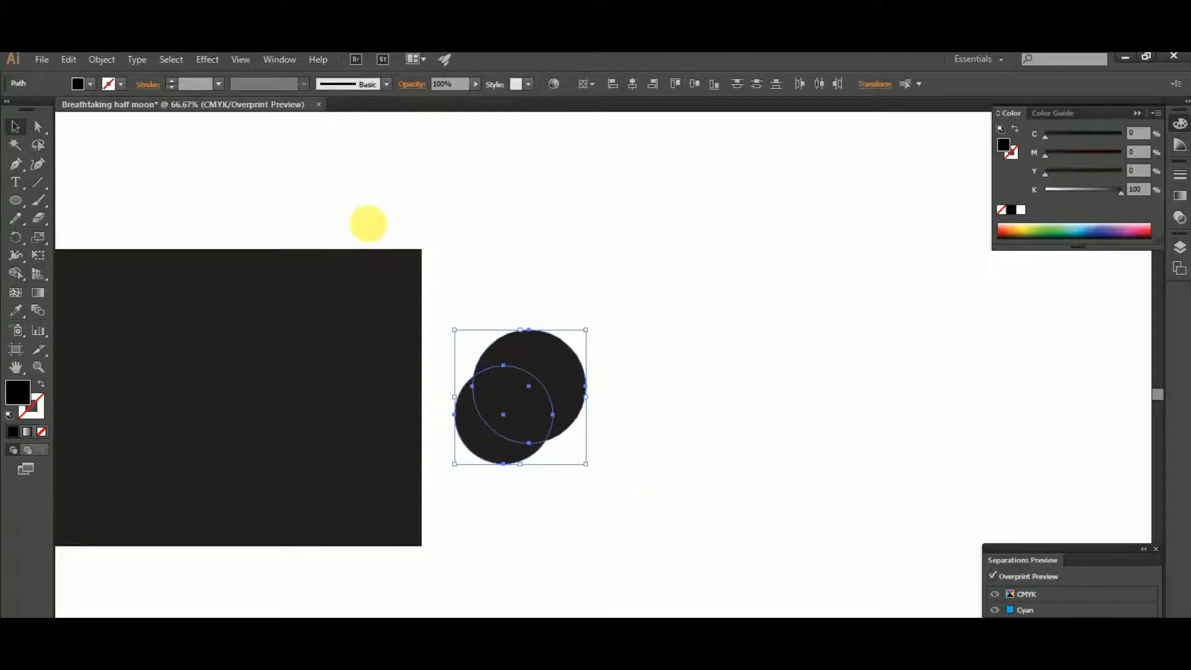
{"action": "left_click", "coordinate": [282, 62]}
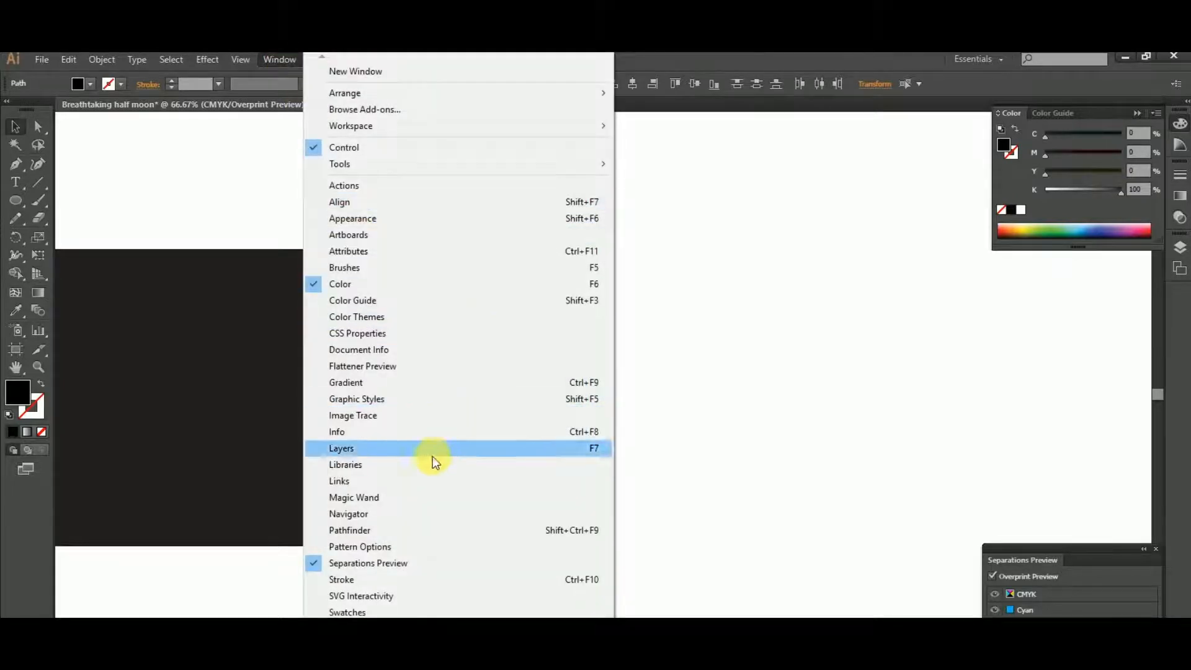
{"action": "left_click", "coordinate": [378, 530]}
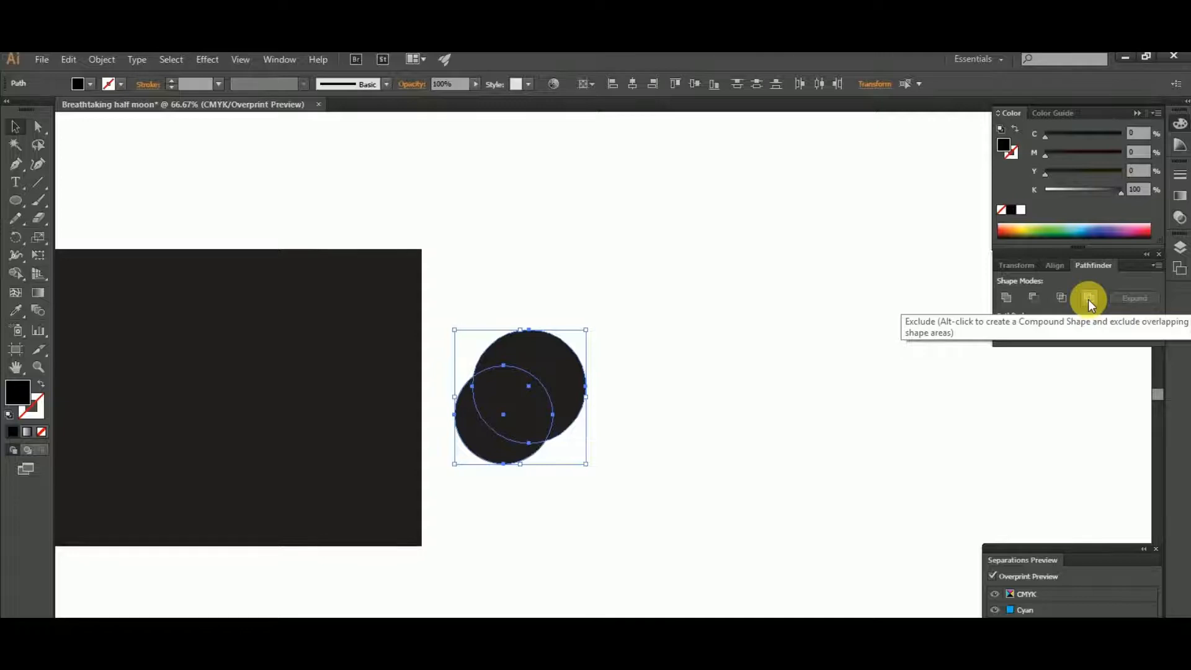
{"action": "left_click", "coordinate": [1090, 300]}
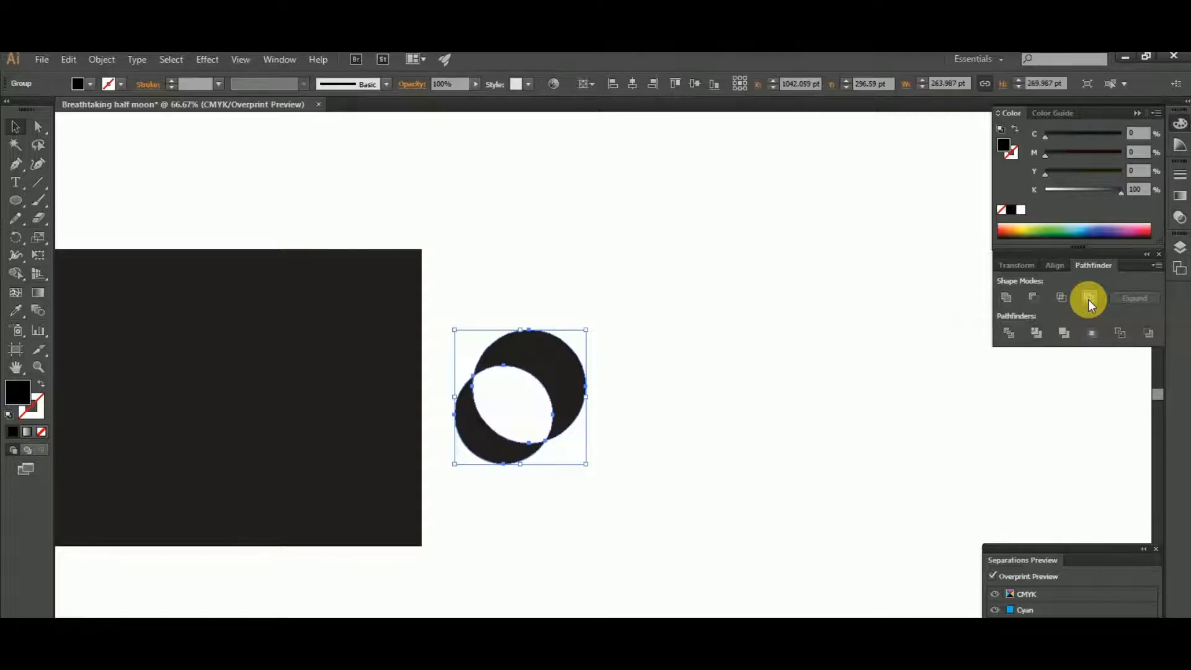
- Ungroup the excluded shape and delete its larger upper-right piece, keeping the lower-left crescent
{"action": "right_click", "coordinate": [571, 395]}
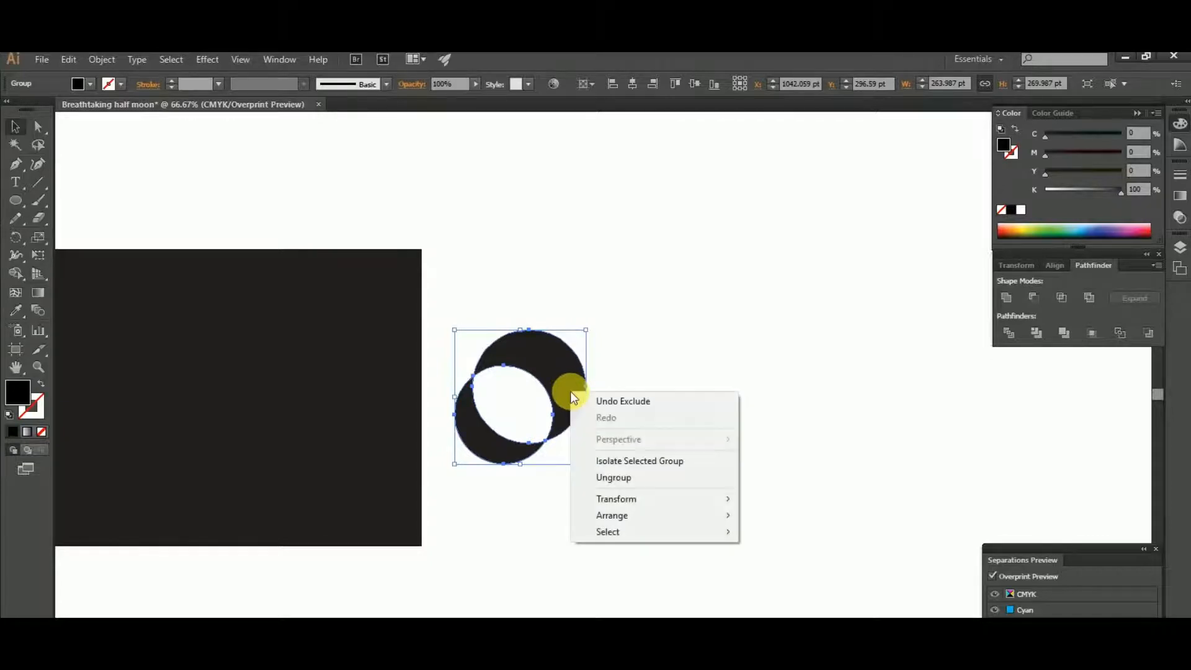
{"action": "left_click", "coordinate": [608, 478]}
{"action": "left_click", "coordinate": [633, 413]}
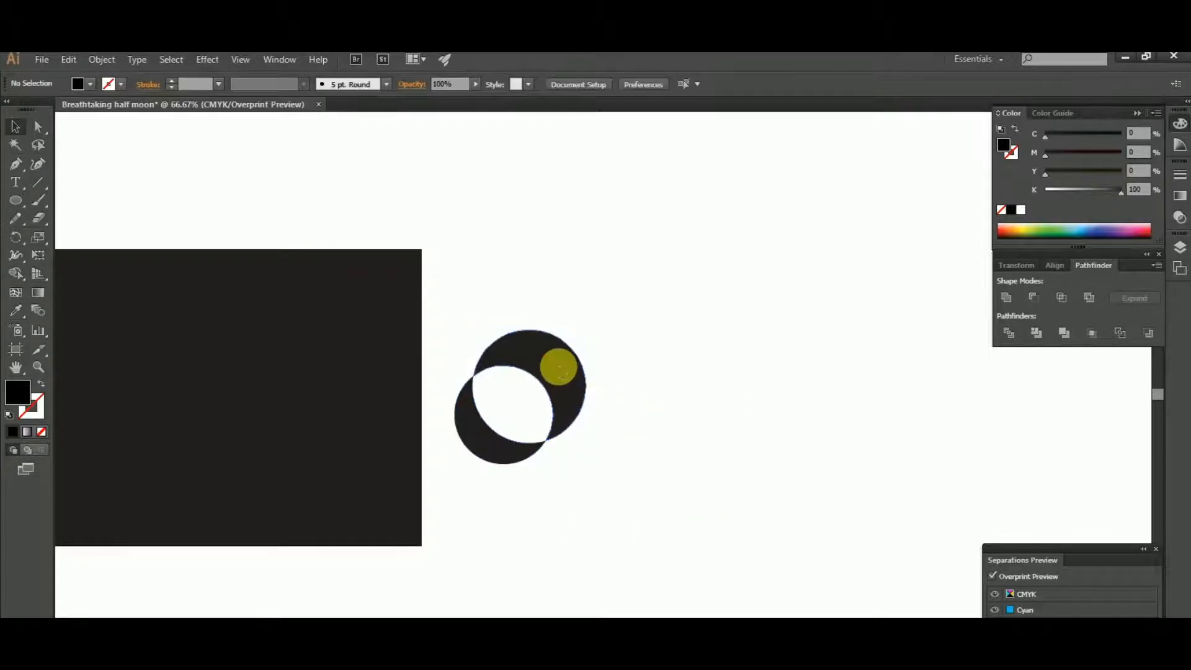
{"action": "left_click", "coordinate": [560, 371]}
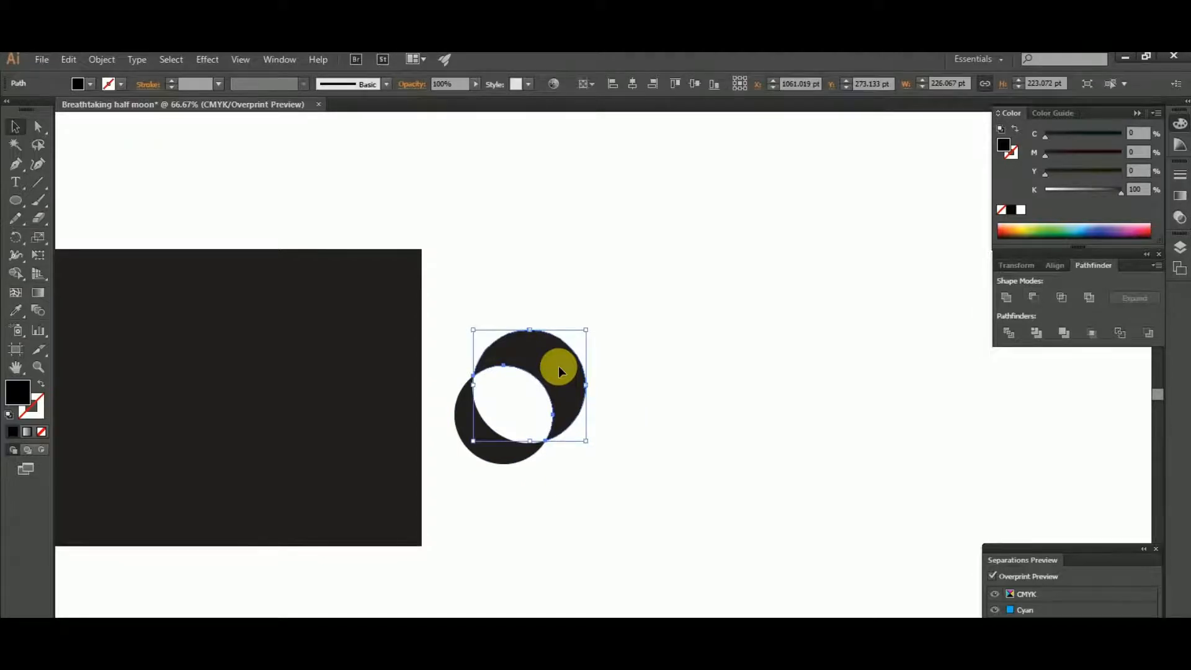
{"action": "key", "text": "Delete"}
- Move the crescent onto the dark rectangle, center it horizontally, and enlarge it proportionally to about 219 by 212 pt
{"action": "left_click_drag", "start_coordinate": [526, 347], "coordinate": [716, 337]}
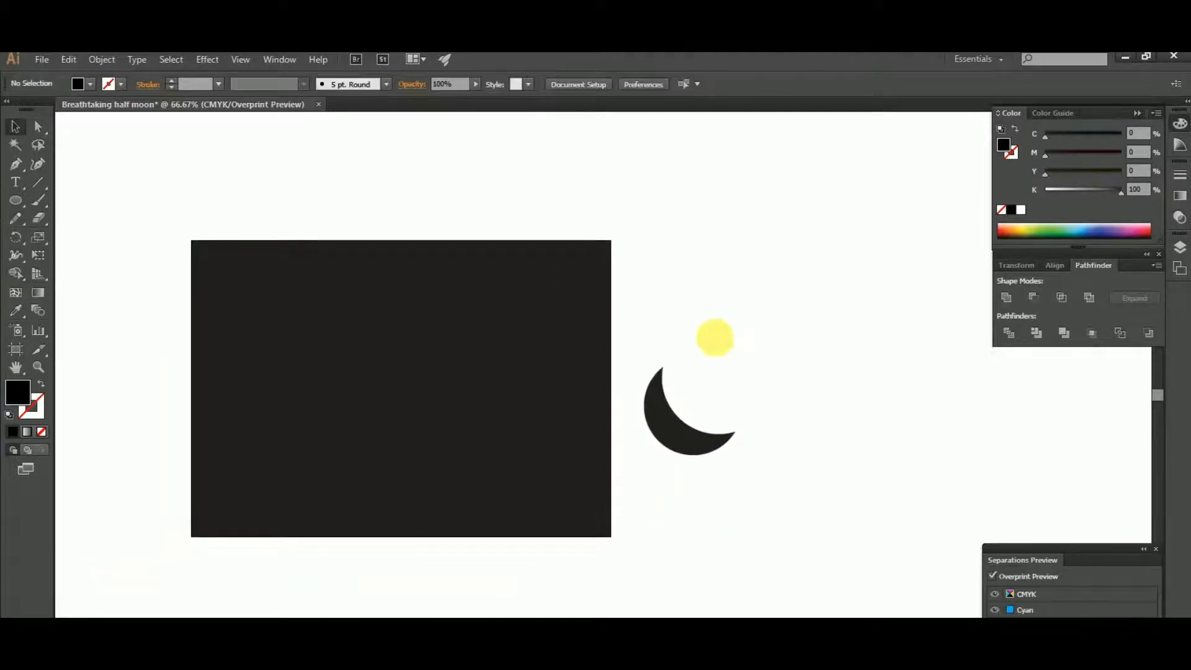
{"action": "left_click", "coordinate": [676, 434]}
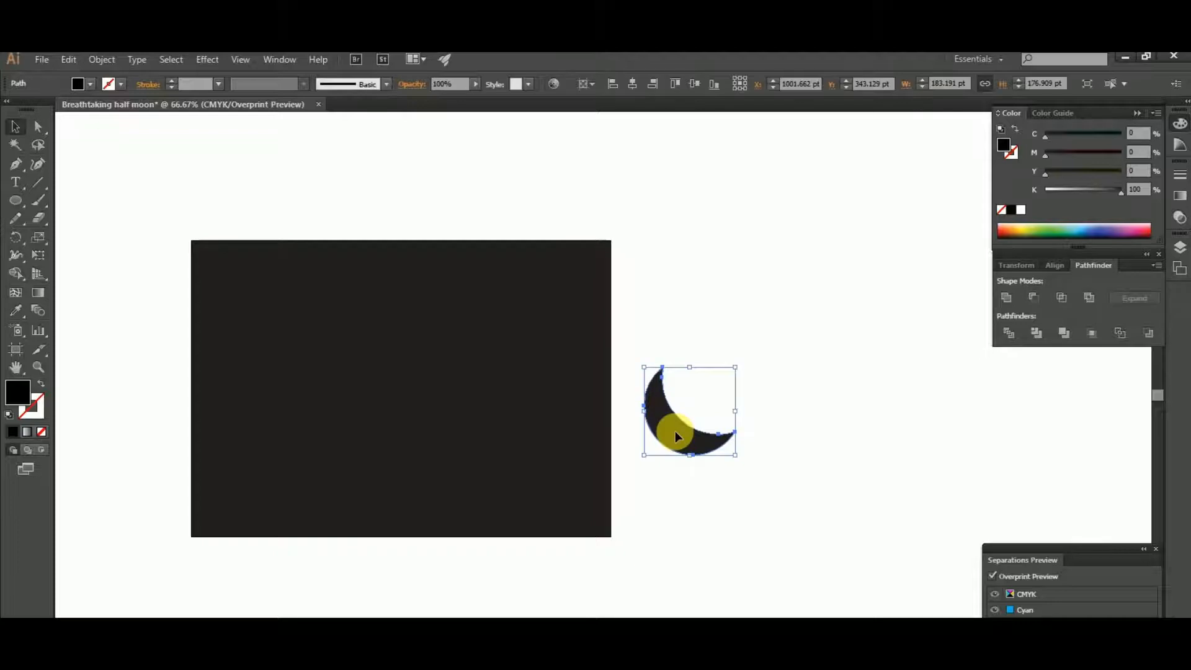
{"action": "left_click_drag", "start_coordinate": [677, 436], "coordinate": [409, 399]}
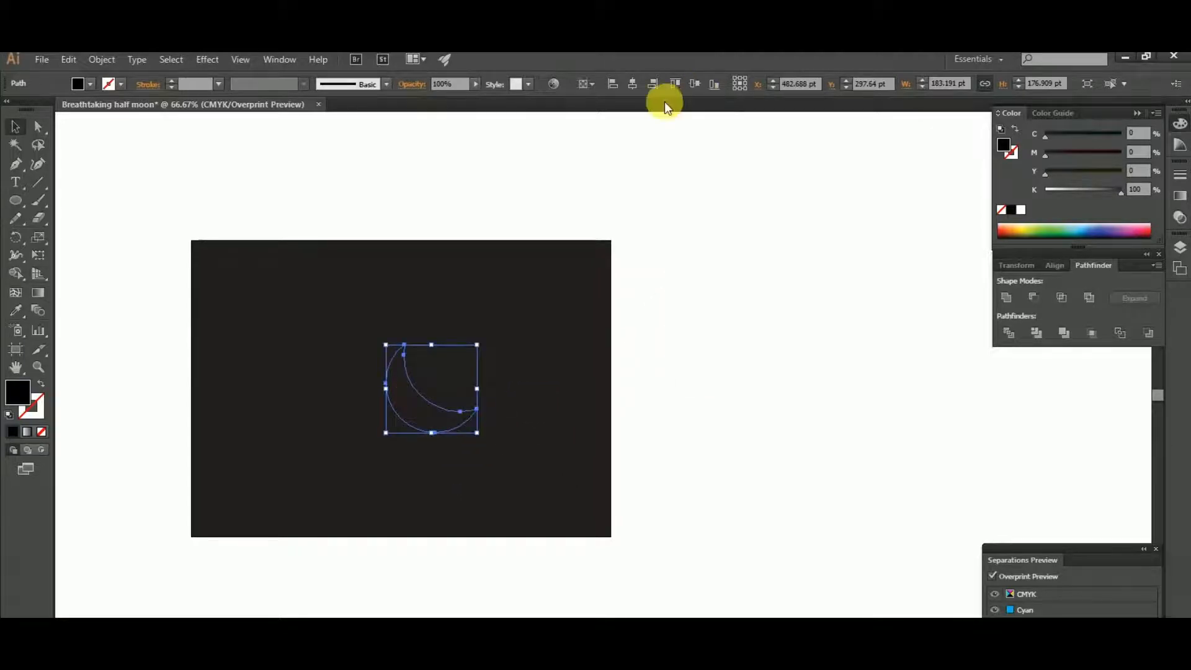
{"action": "left_click", "coordinate": [632, 85]}
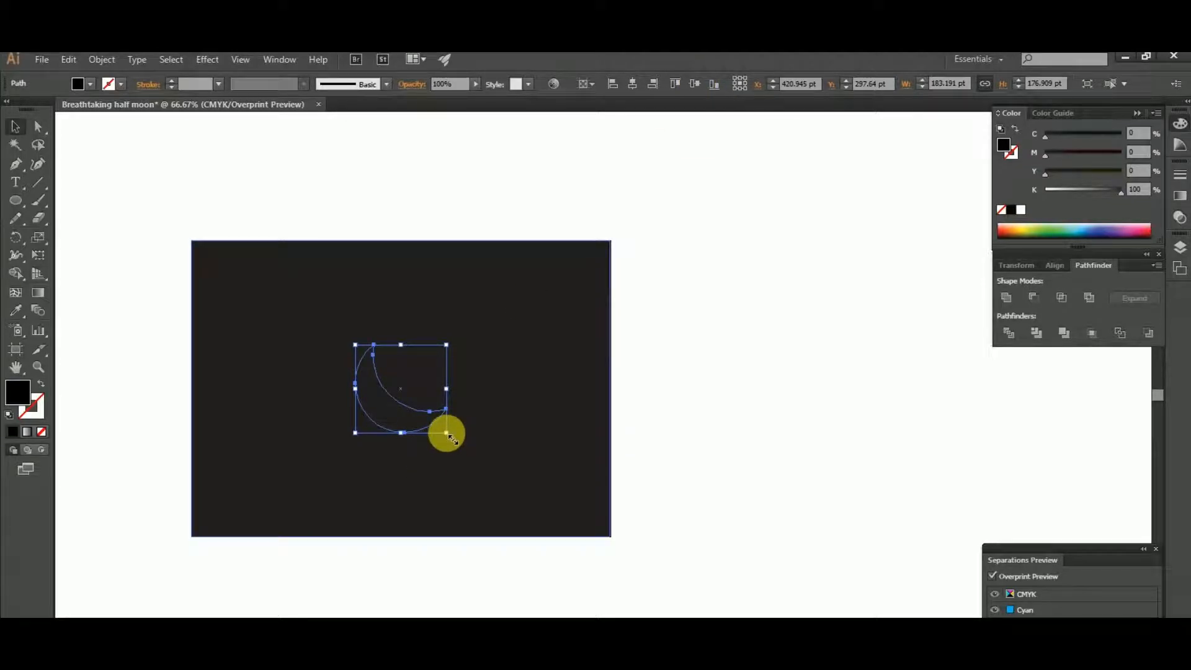
{"action": "left_click_drag", "start_coordinate": [446, 433], "coordinate": [460, 446]}
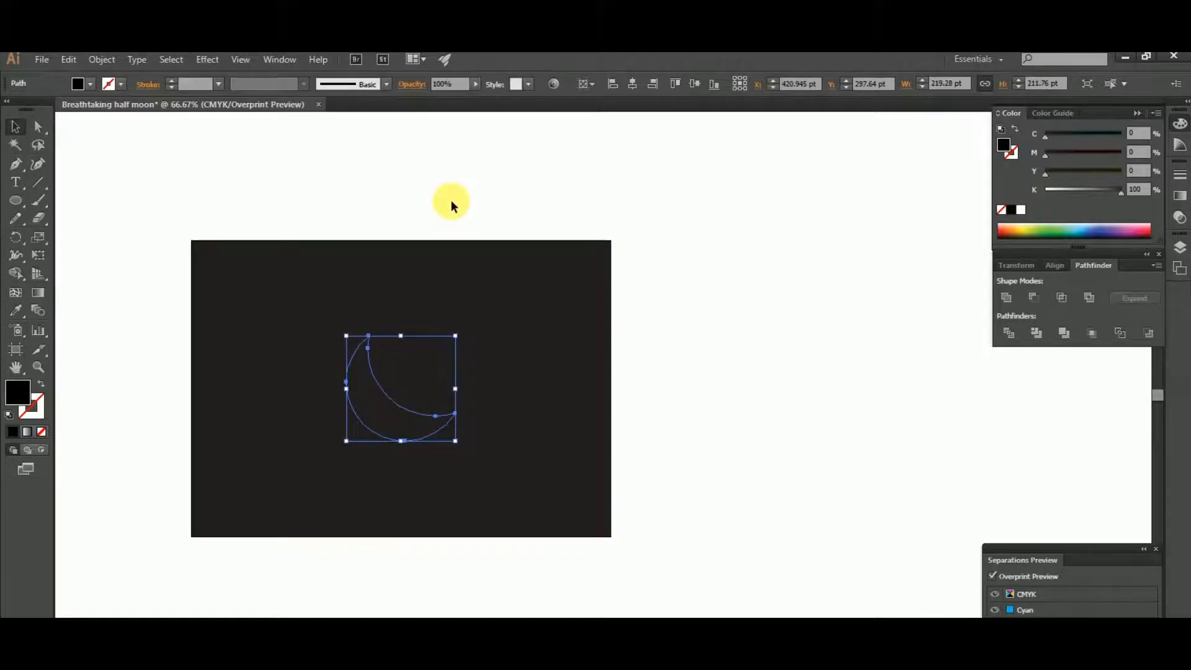
- Add a new stroke to the crescent's appearance and reorder the attributes so the fill sits above the strokes
{"action": "left_click", "coordinate": [271, 64]}
{"action": "left_click", "coordinate": [412, 219]}
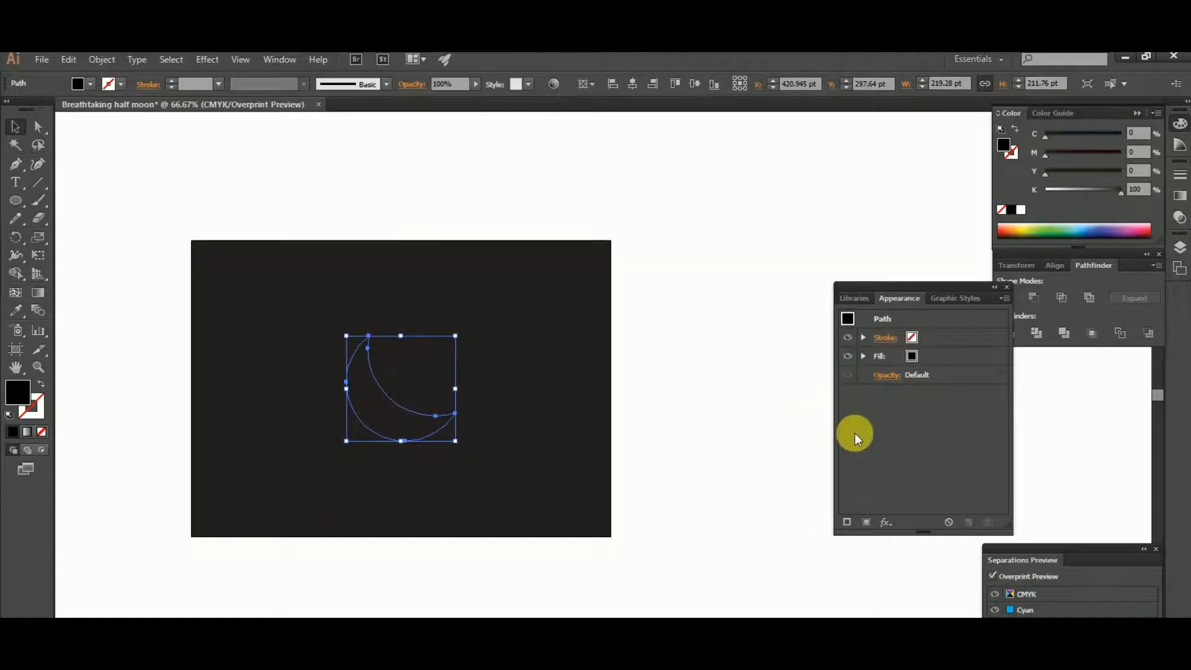
{"action": "left_click", "coordinate": [1005, 300]}
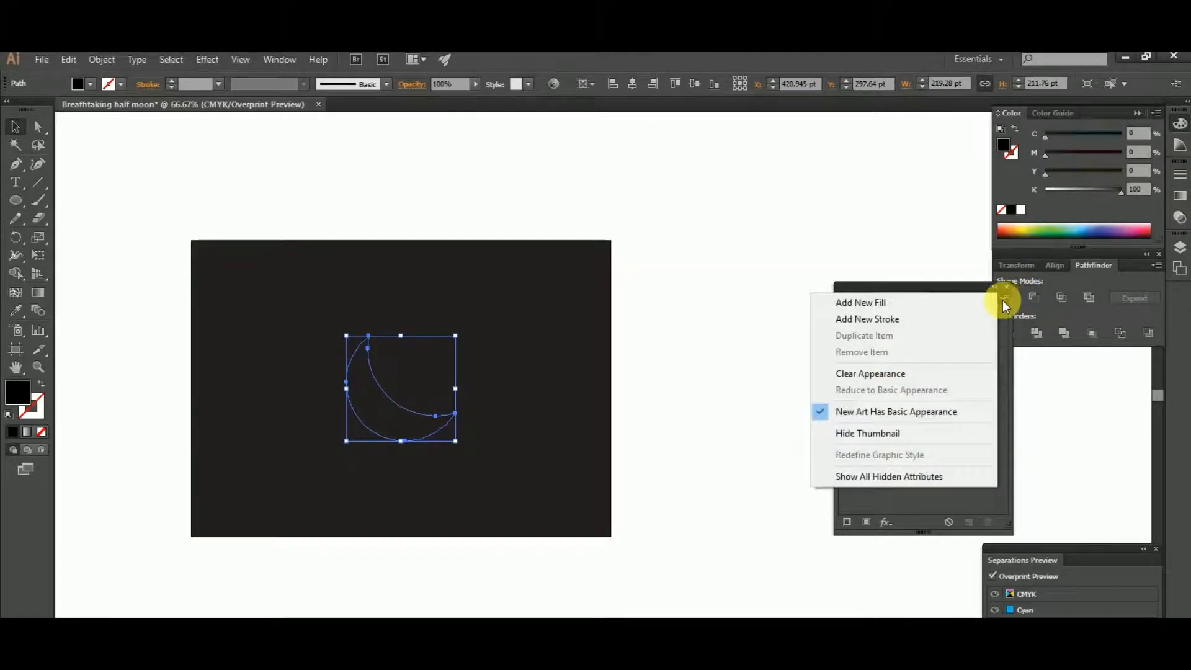
{"action": "left_click", "coordinate": [894, 320]}
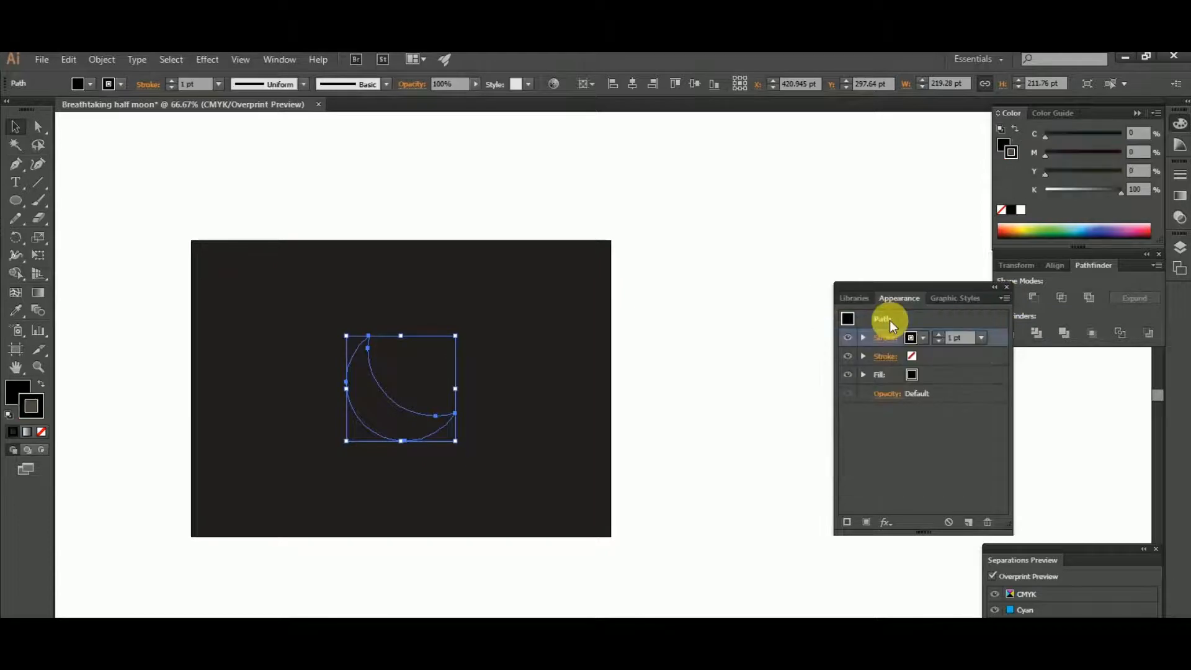
{"action": "left_click", "coordinate": [941, 377]}
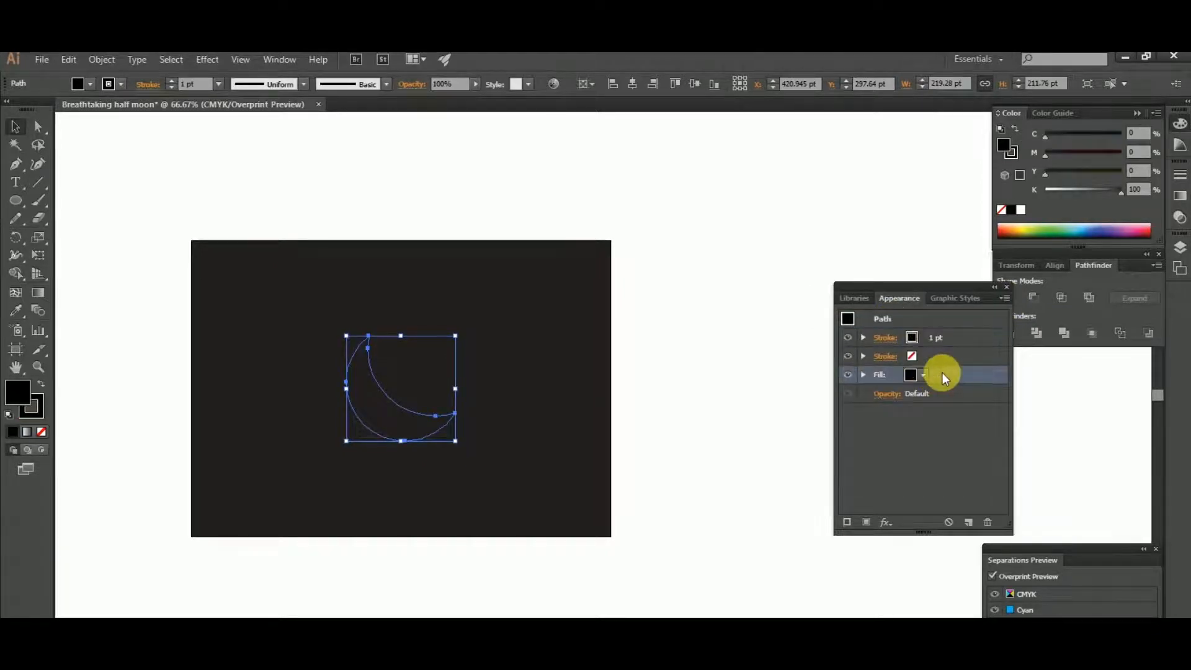
{"action": "mouse_move", "coordinate": [943, 377]}
{"action": "left_mouse_down"}
{"action": "mouse_move", "coordinate": [923, 335]}
{"action": "mouse_move", "coordinate": [992, 354]}
{"action": "mouse_move", "coordinate": [967, 393]}
{"action": "mouse_move", "coordinate": [950, 390]}
{"action": "left_mouse_up"}
- Give the crescent's bottom stroke the light cyan color 6BFCF5 and a weight of 12 pt
{"action": "left_click", "coordinate": [912, 375]}
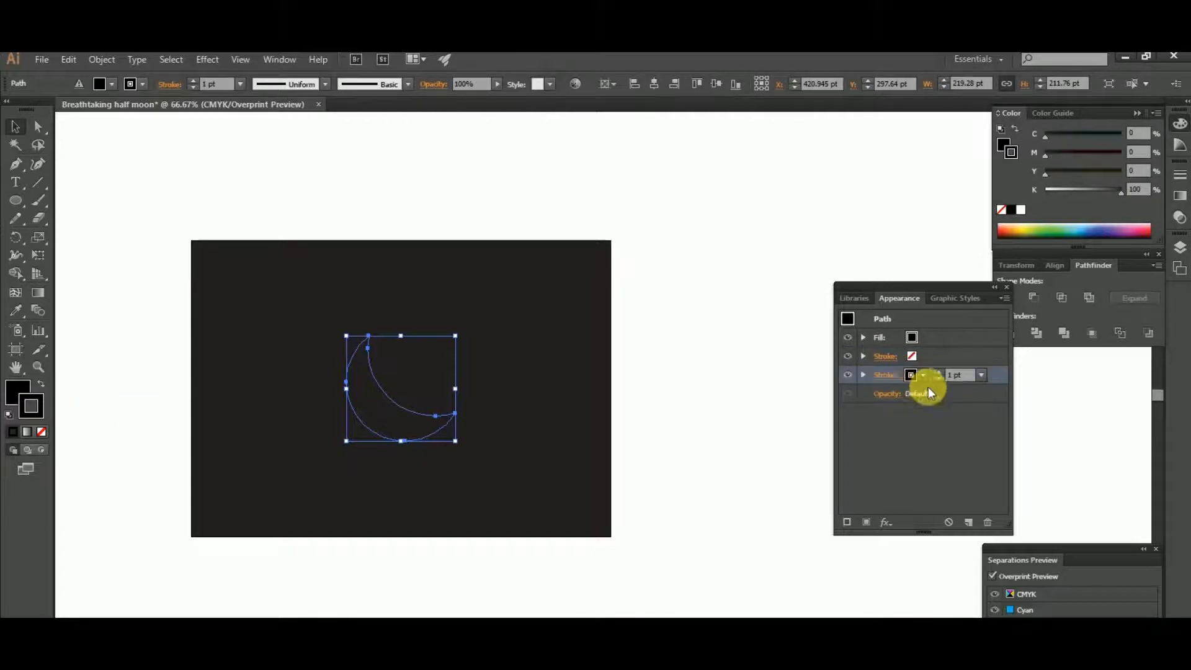
{"action": "double_click", "coordinate": [42, 407]}
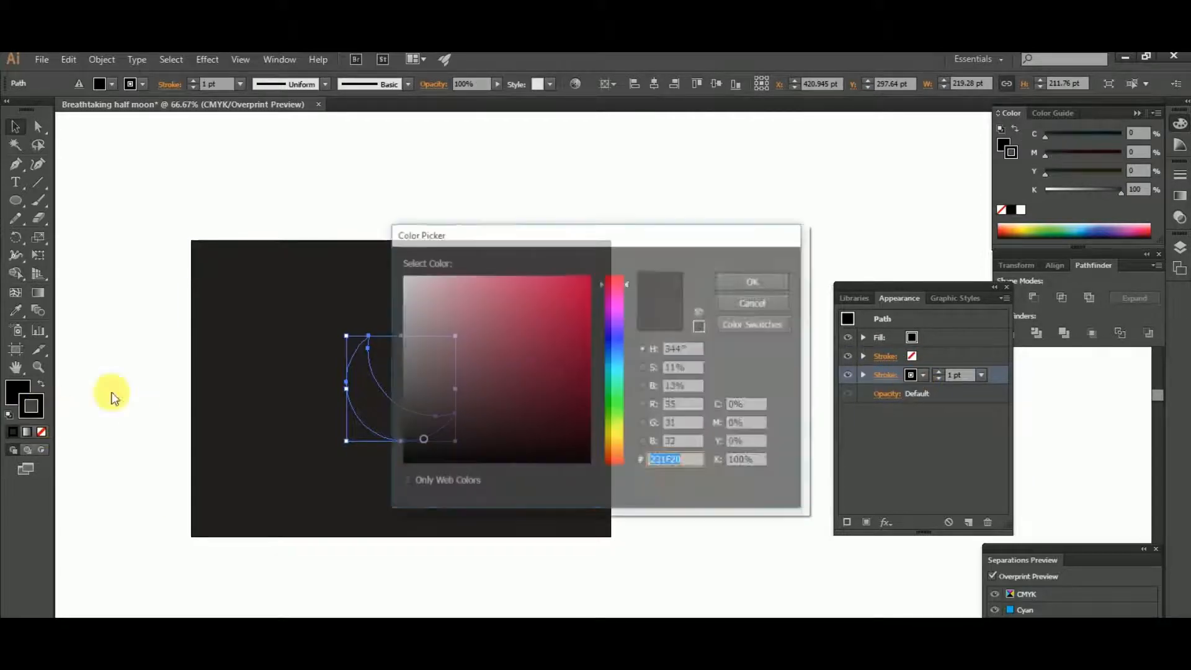
{"action": "left_click", "coordinate": [618, 371]}
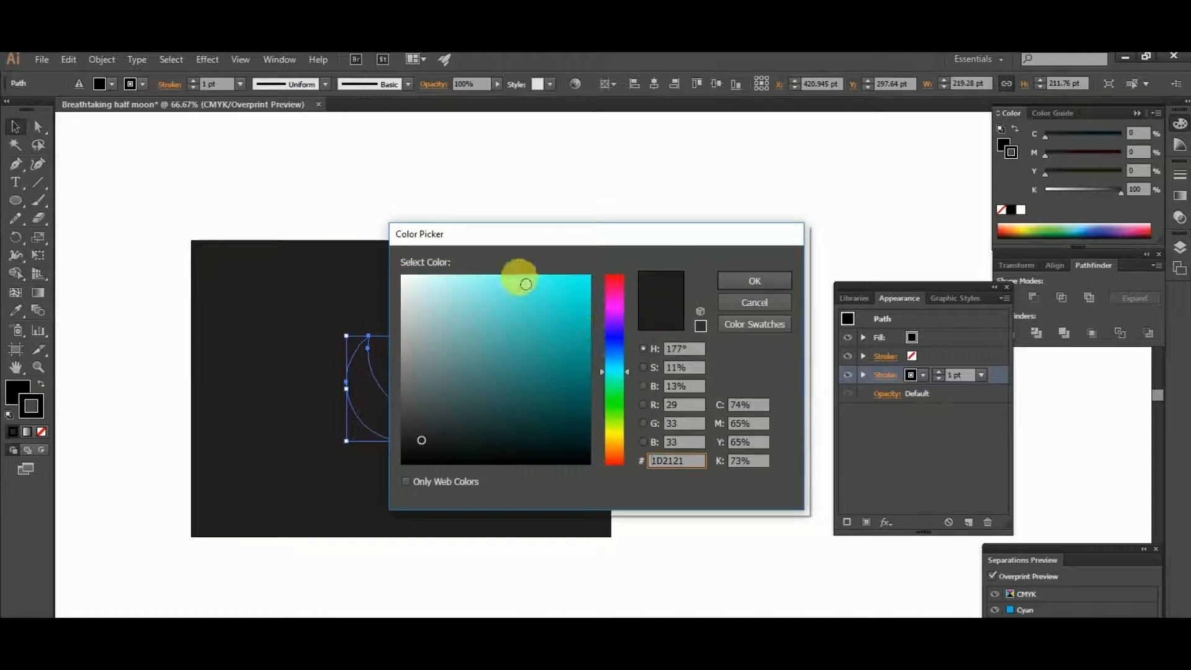
{"action": "left_click", "coordinate": [520, 282]}
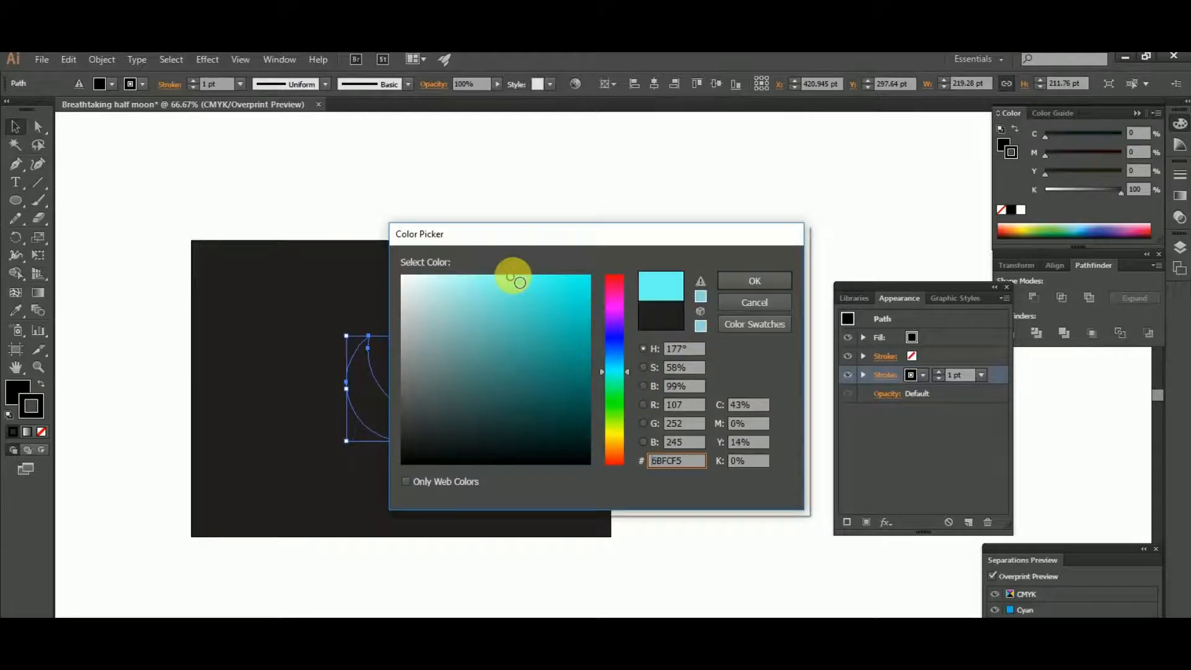
{"action": "left_click", "coordinate": [753, 281]}
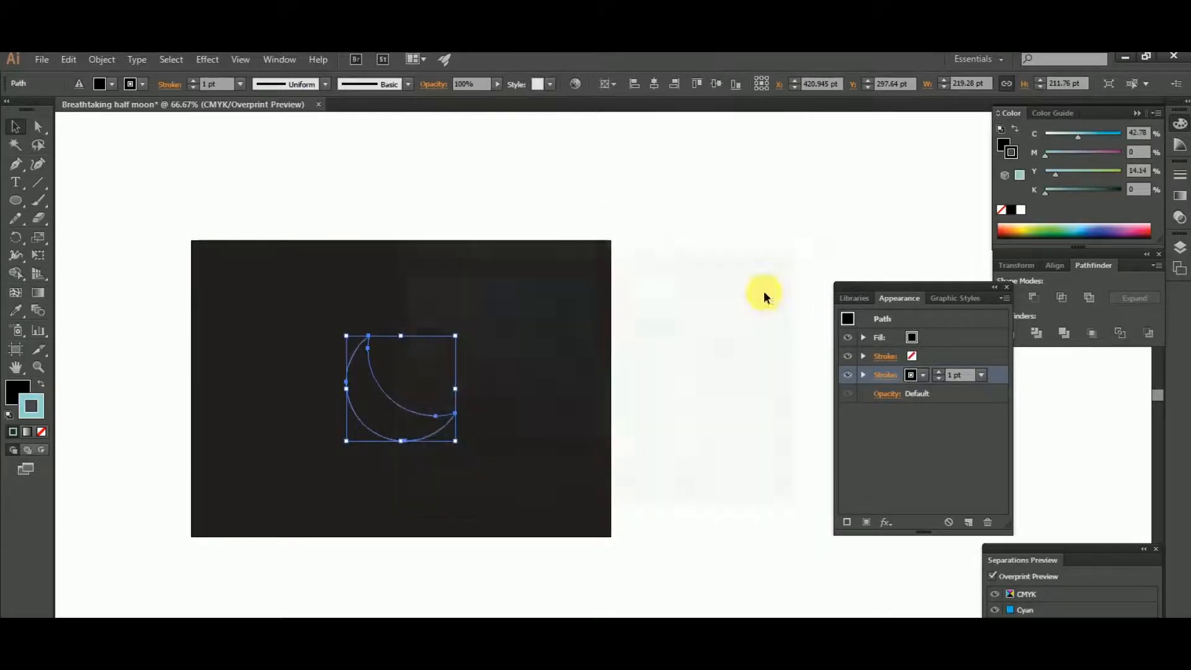
{"action": "left_click", "coordinate": [978, 377]}
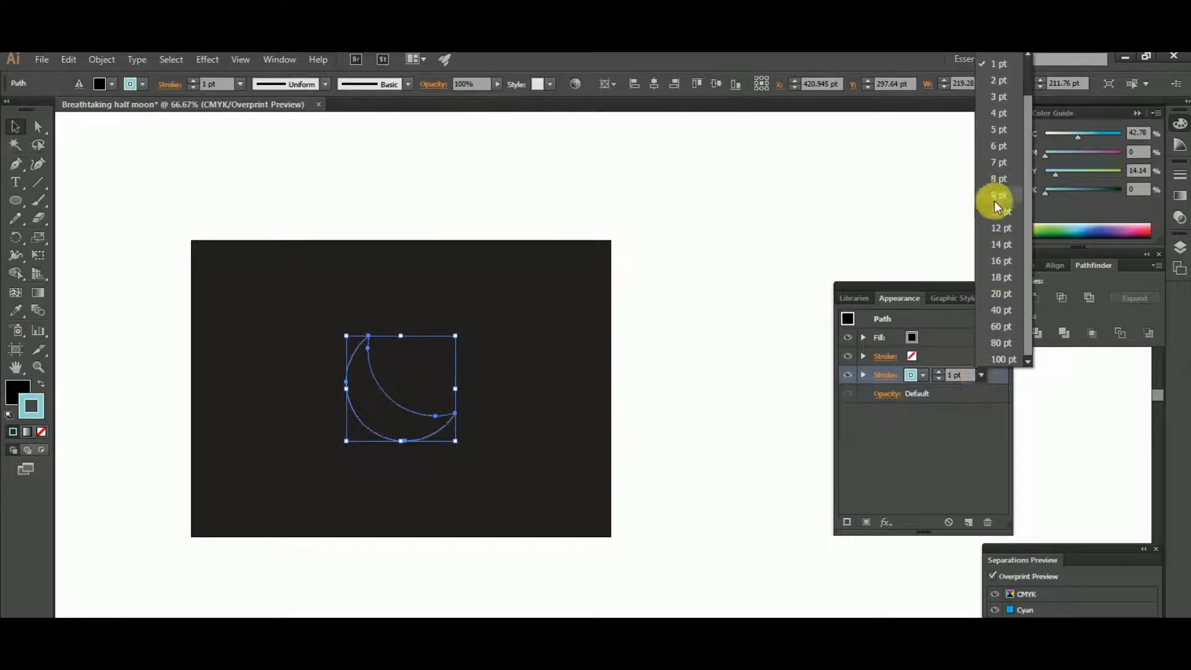
{"action": "left_click", "coordinate": [1002, 228]}
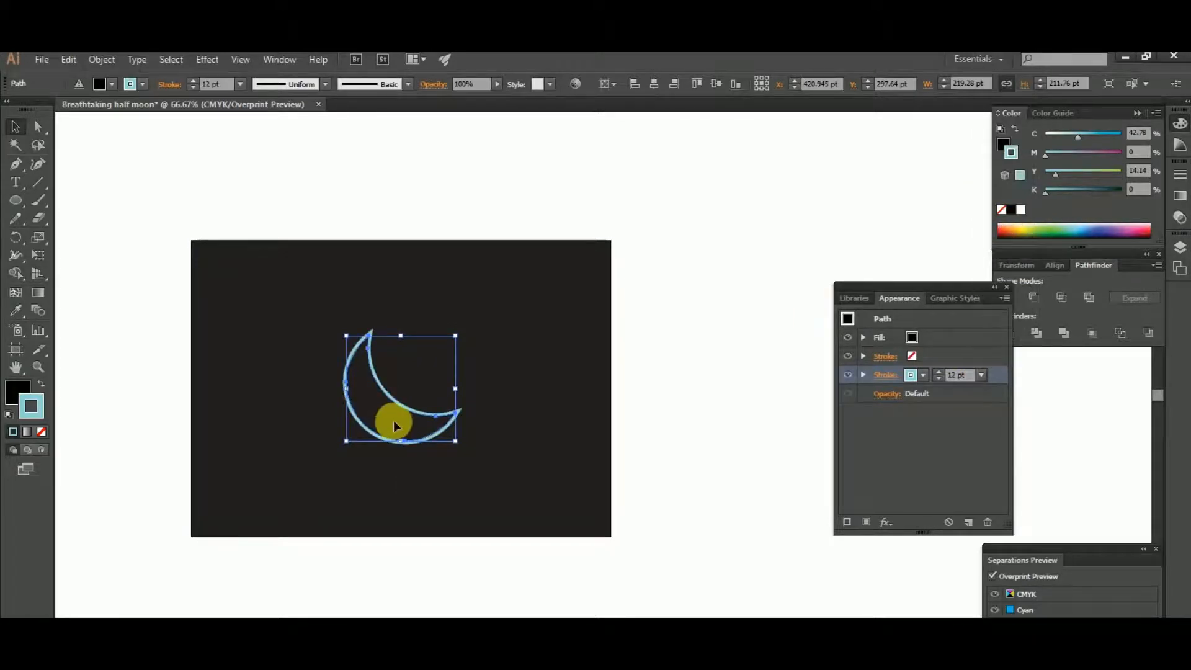
- Apply a Gaussian Blur effect with a radius of 37 pixels to the crescent's cyan stroke
{"action": "left_click", "coordinate": [888, 521]}
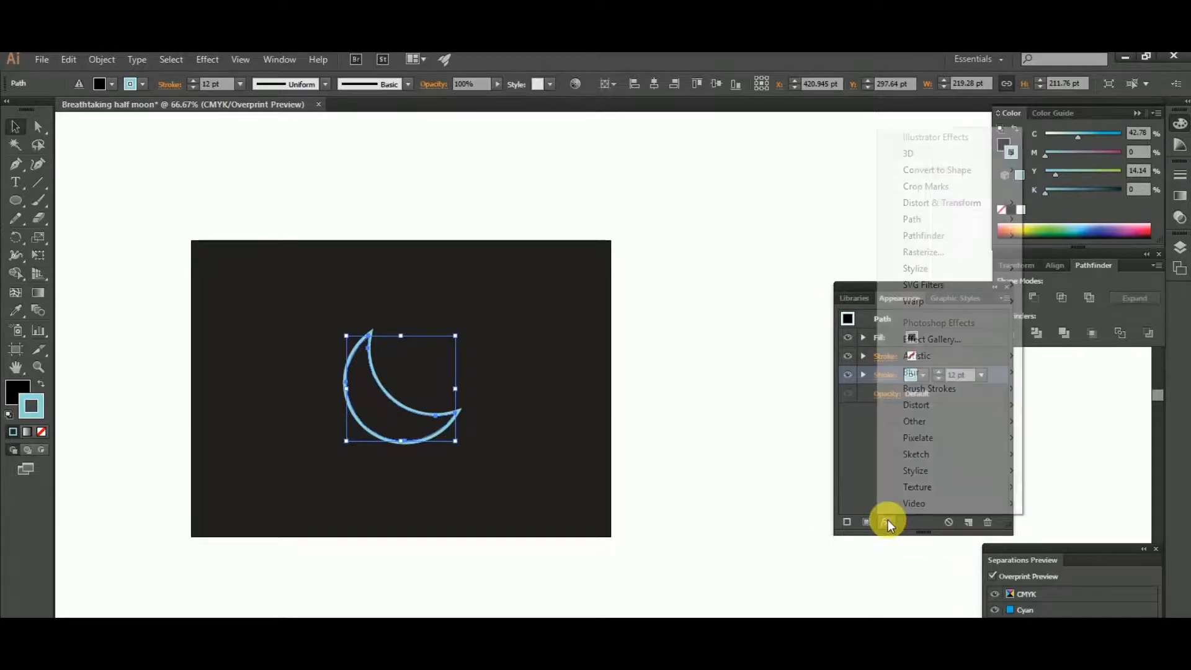
{"action": "mouse_move", "coordinate": [918, 372]}
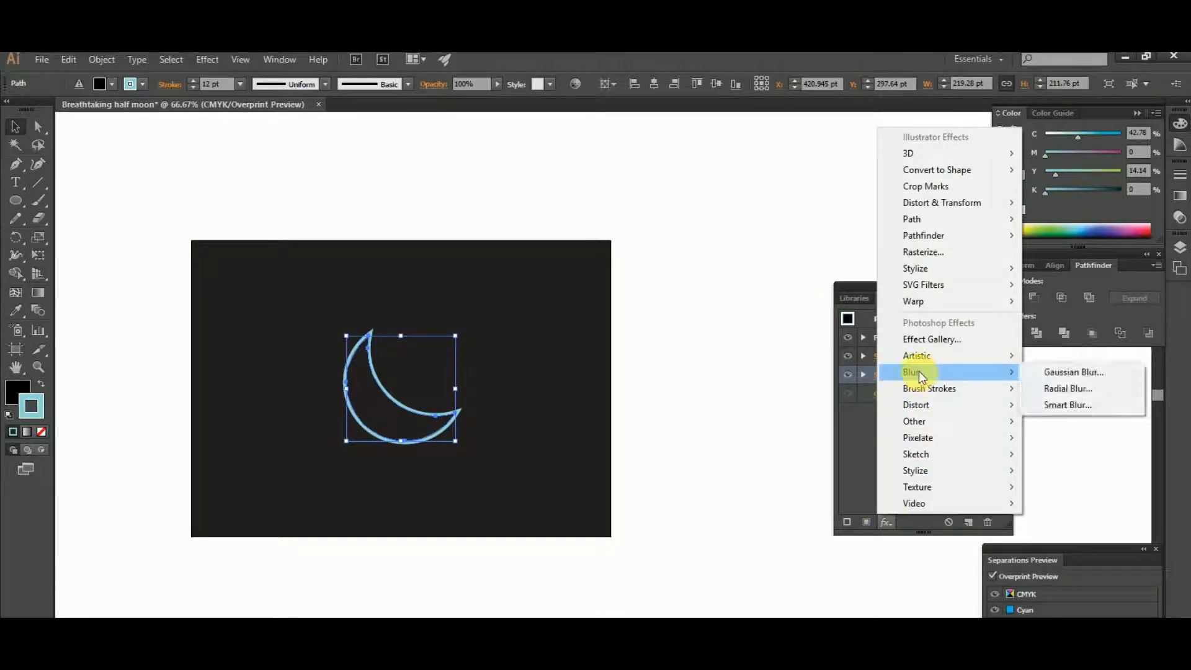
{"action": "left_click", "coordinate": [1063, 371]}
{"action": "left_click", "coordinate": [585, 462]}
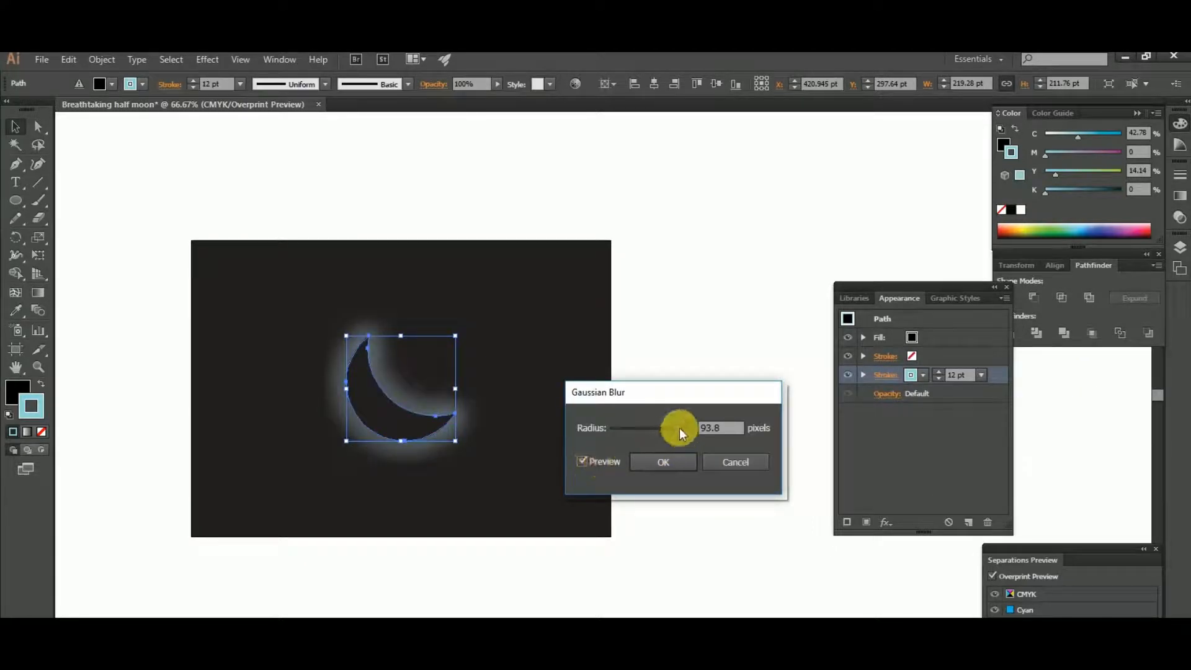
{"action": "left_click_drag", "start_coordinate": [679, 428], "coordinate": [659, 427]}
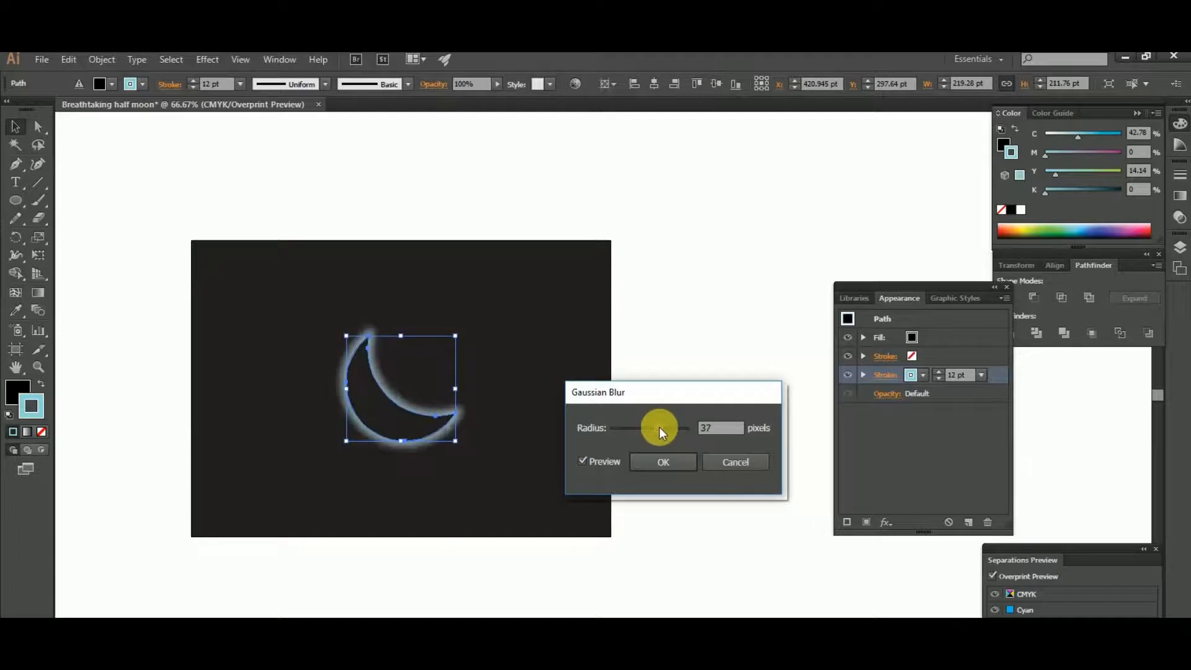
{"action": "left_click", "coordinate": [663, 462]}
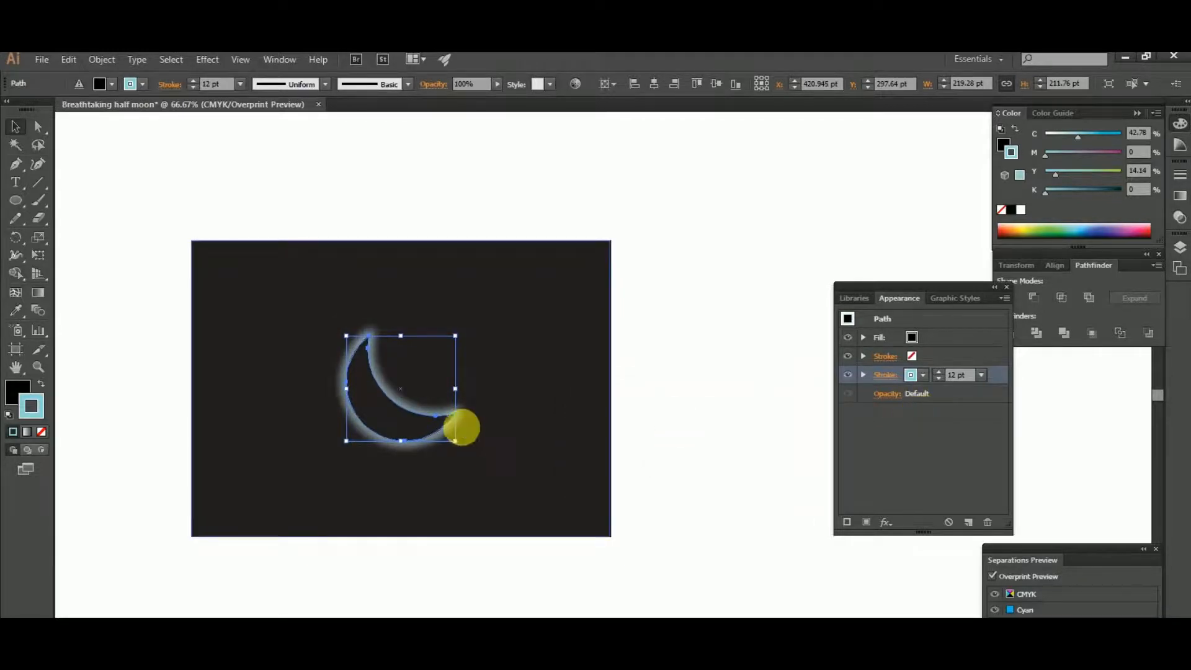
- Add a new stroke to the crescent's appearance and place it beneath the blurred cyan stroke
{"action": "left_click", "coordinate": [1004, 299]}
{"action": "left_click", "coordinate": [926, 318]}
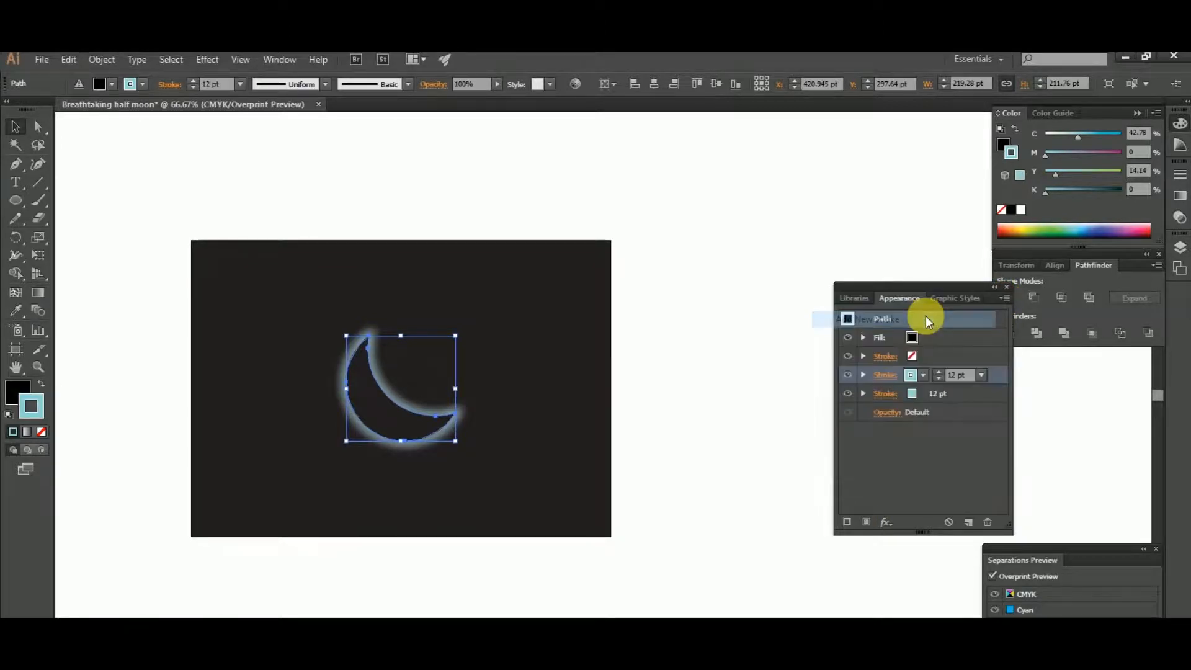
{"action": "left_click_drag", "start_coordinate": [996, 378], "coordinate": [944, 401]}
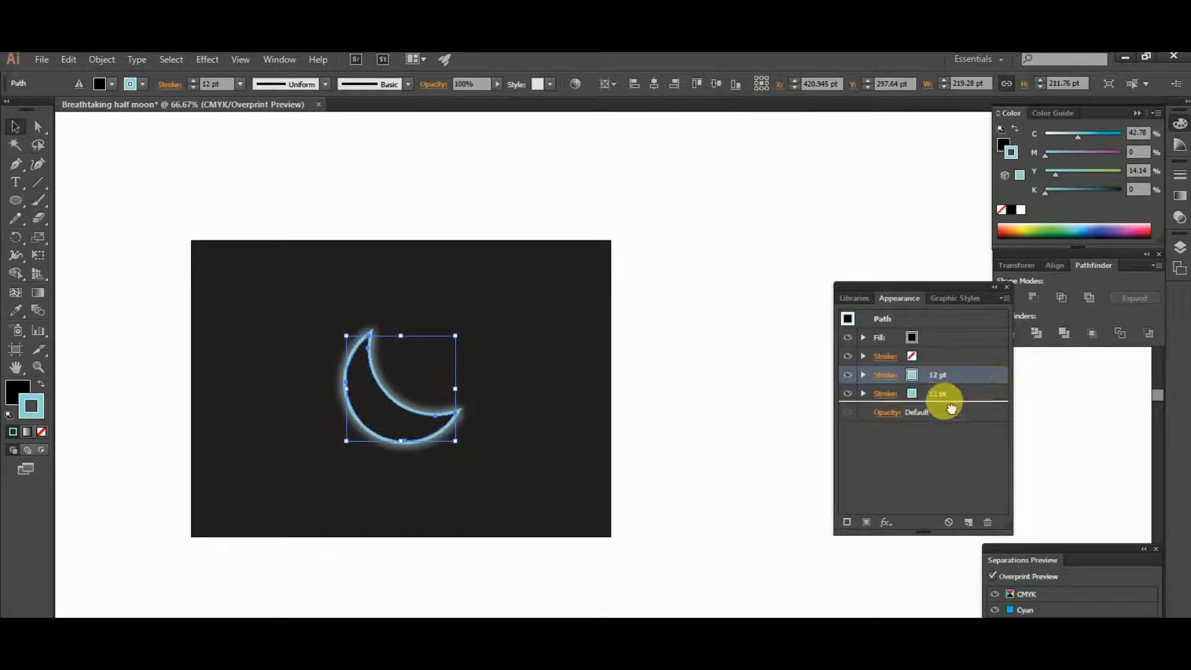
- Color the crescent's bottom stroke white and set its weight to 1 pt
{"action": "left_click", "coordinate": [912, 393]}
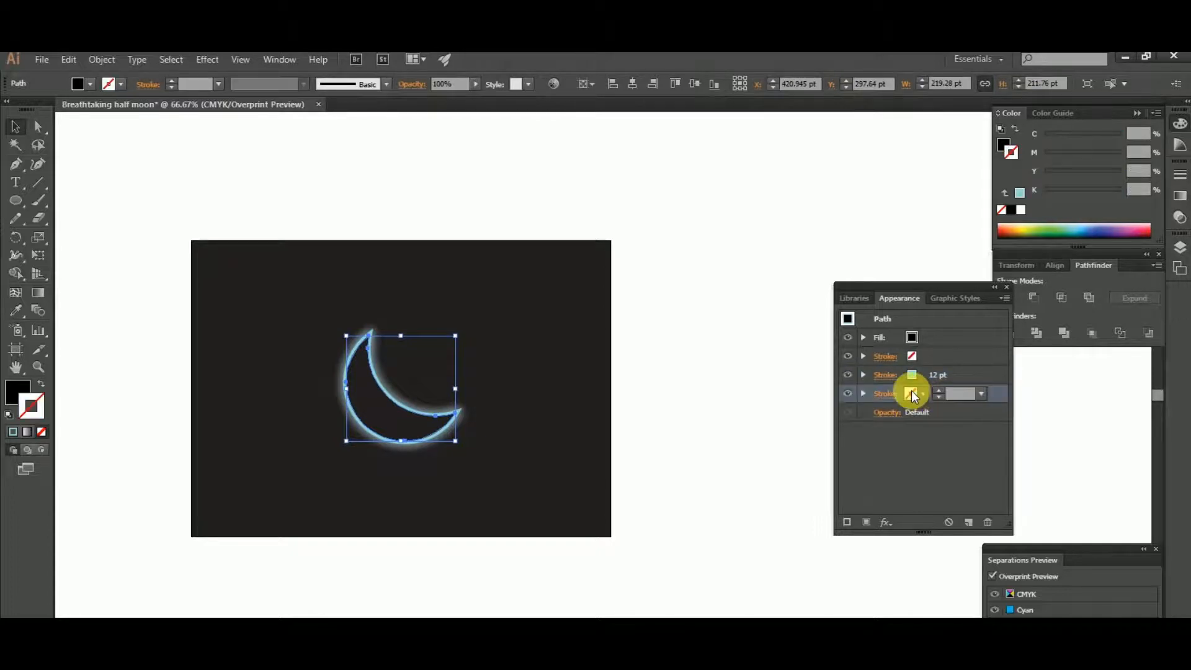
{"action": "left_click", "coordinate": [911, 392]}
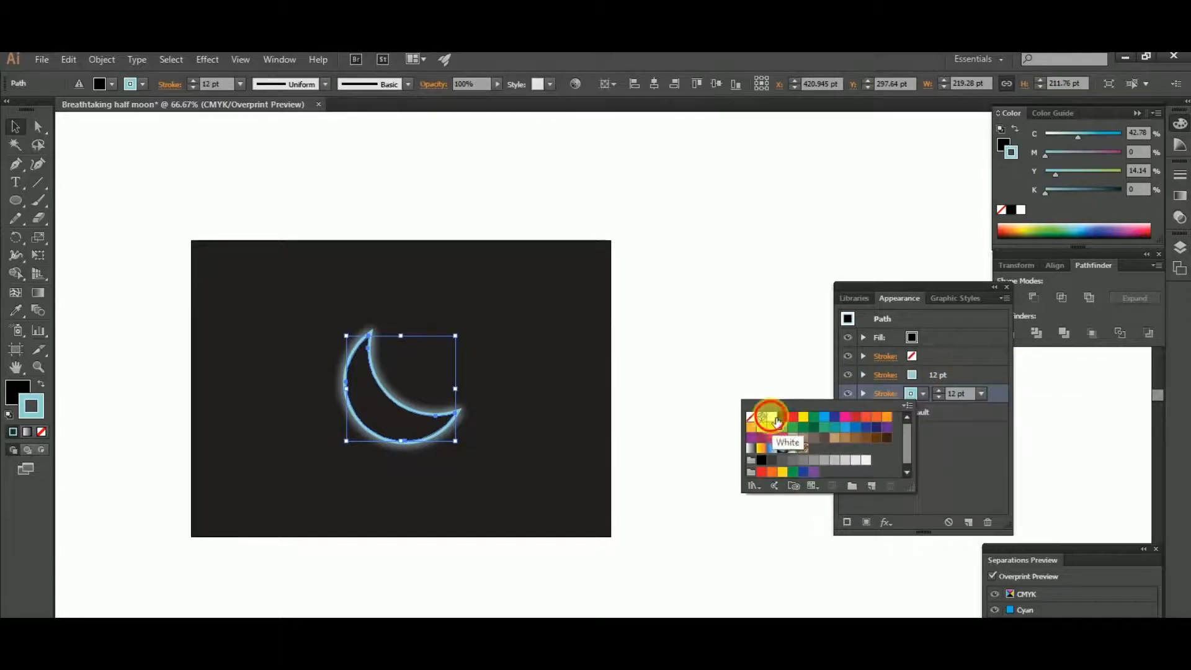
{"action": "left_click", "coordinate": [772, 417]}
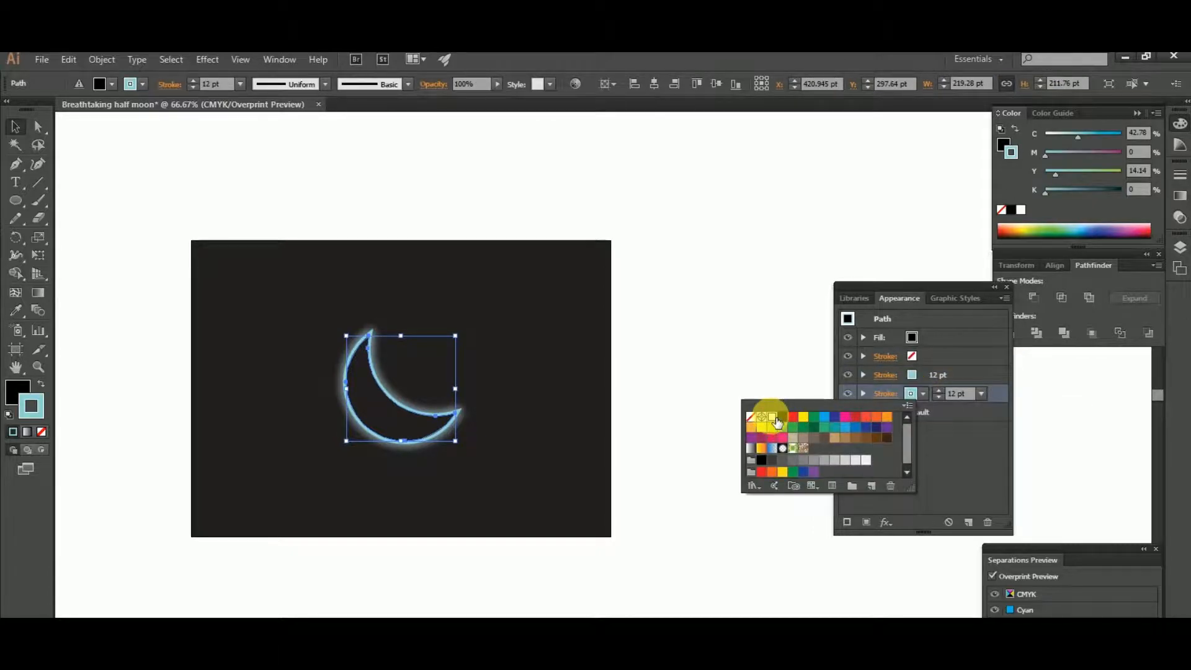
{"action": "left_click", "coordinate": [980, 393]}
{"action": "left_click", "coordinate": [982, 393]}
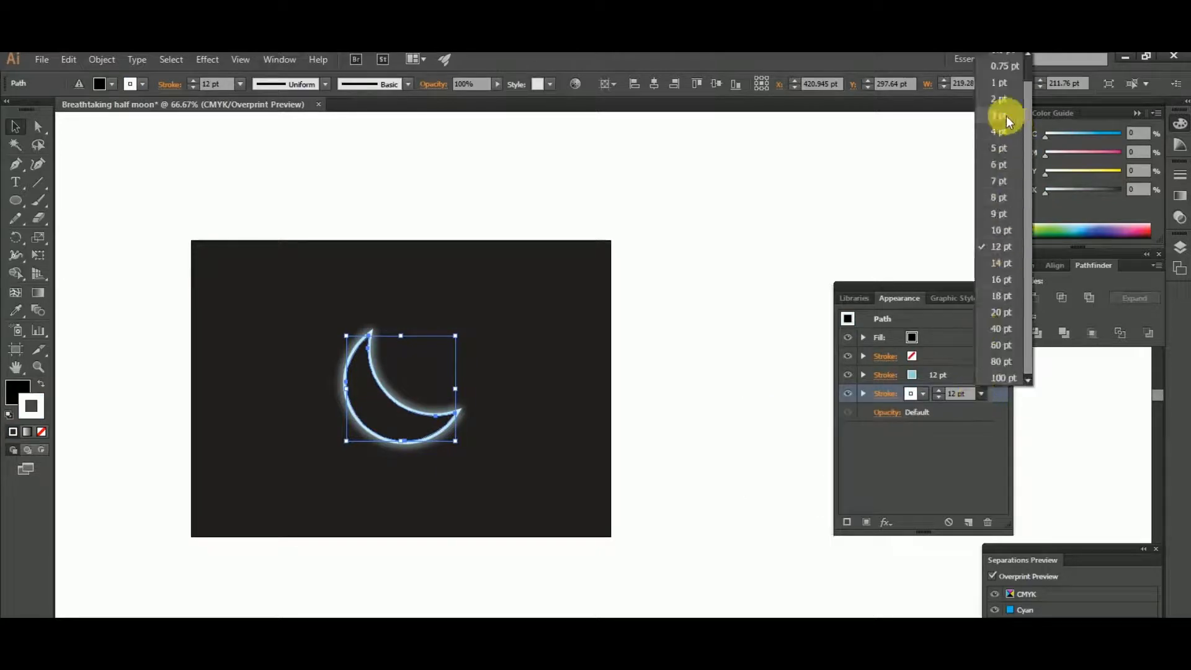
{"action": "left_click", "coordinate": [998, 83]}
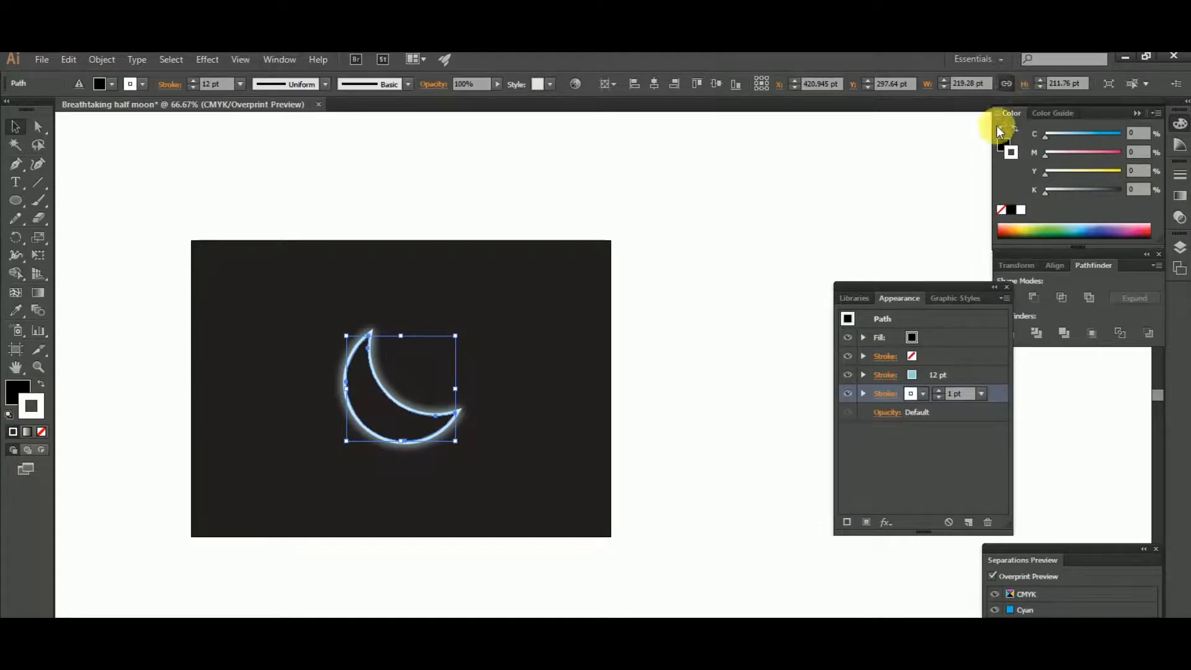
- Apply a Gaussian Blur effect with a radius of about 9 pixels to the crescent's white stroke
{"action": "left_click", "coordinate": [888, 523]}
{"action": "mouse_move", "coordinate": [922, 370]}
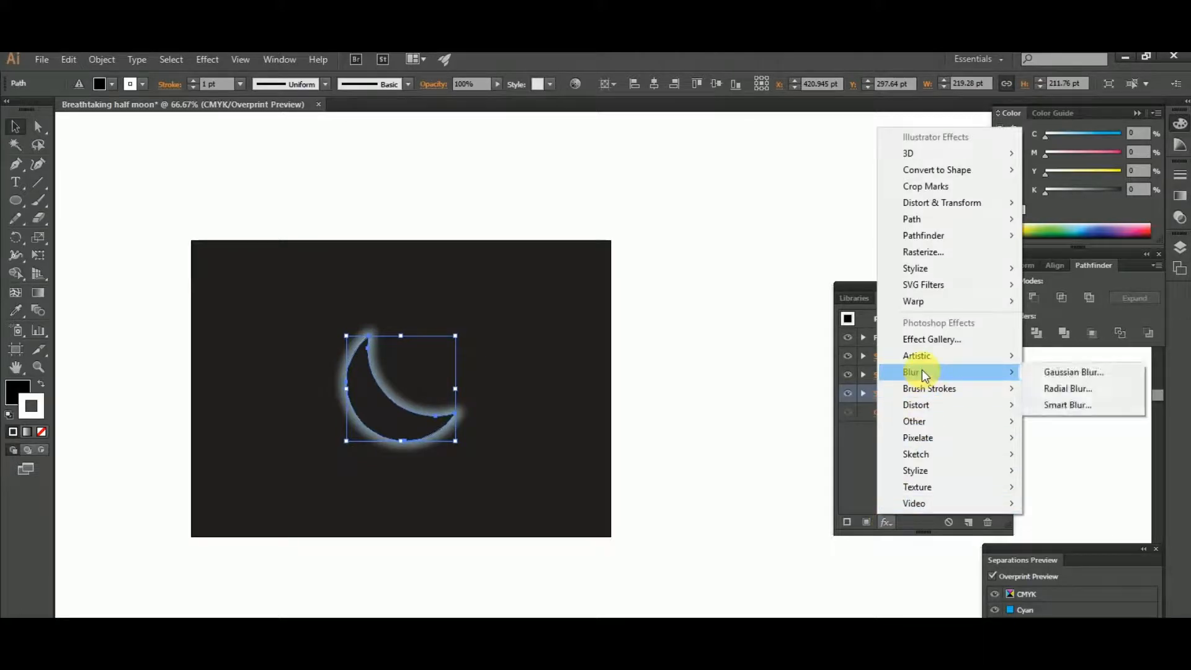
{"action": "left_click", "coordinate": [1066, 372]}
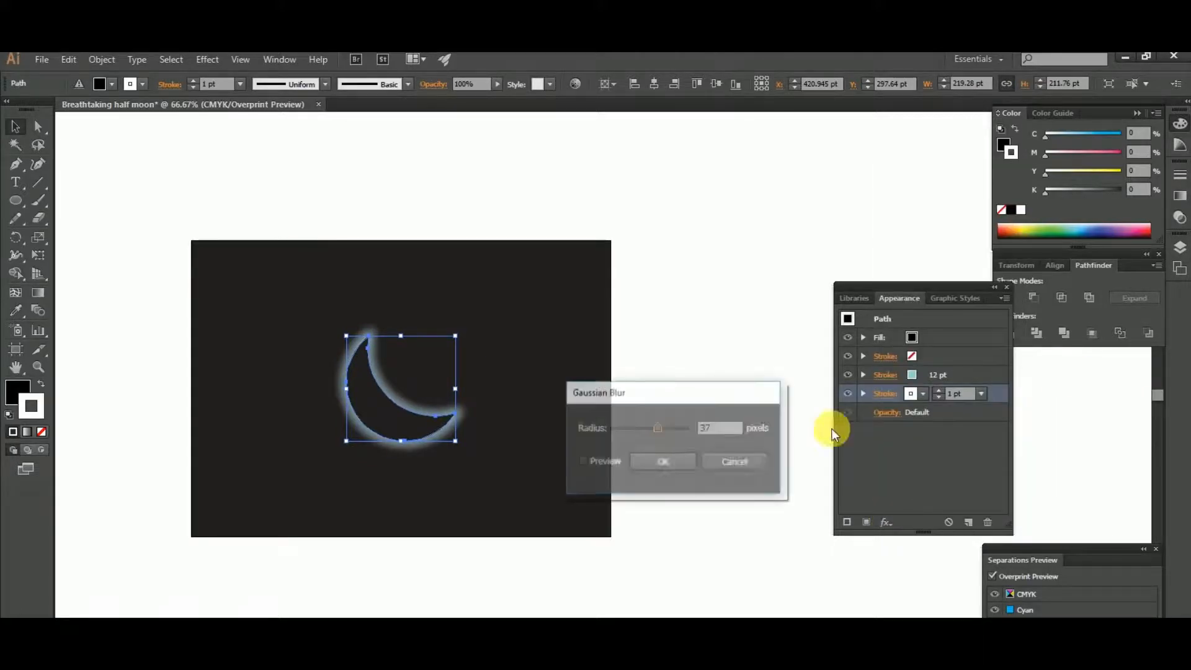
{"action": "left_click", "coordinate": [607, 459]}
{"action": "left_click_drag", "start_coordinate": [654, 430], "coordinate": [642, 430]}
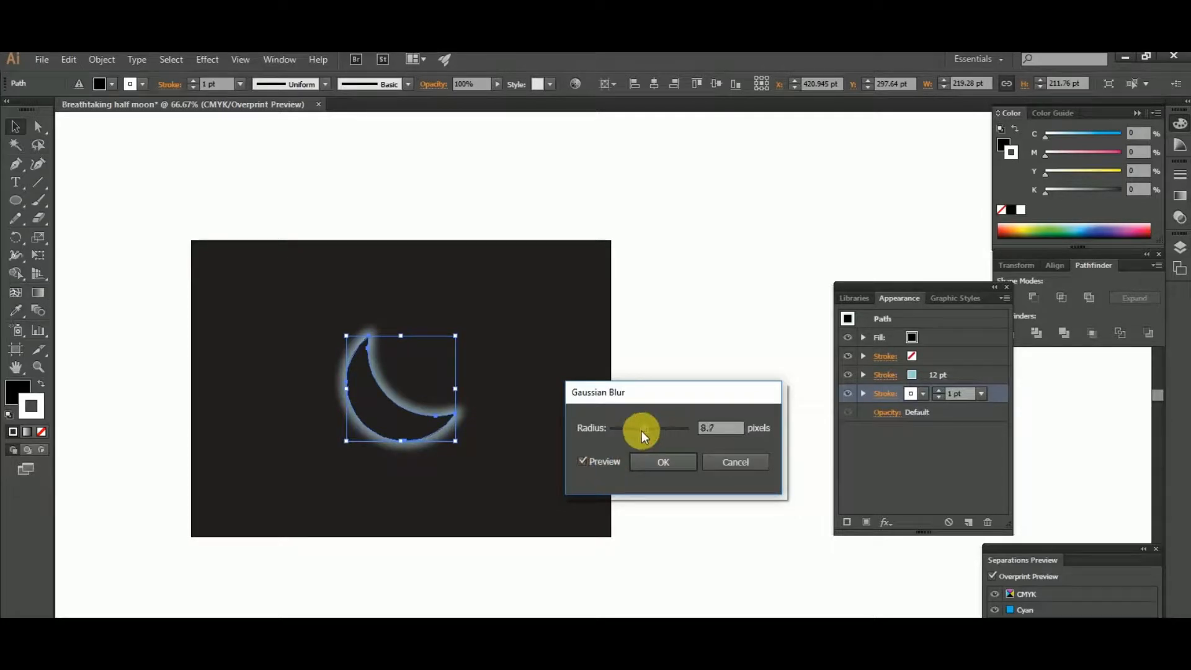
{"action": "left_click", "coordinate": [665, 462]}
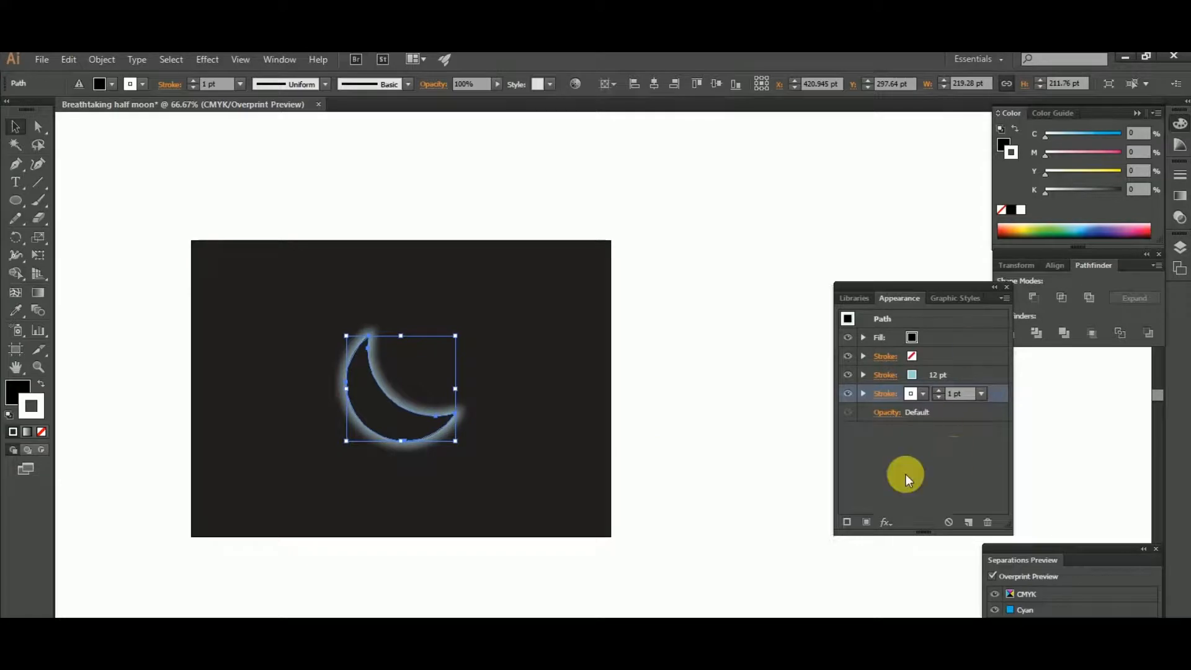
- Add another stroke to the crescent's appearance and place it beneath the blurred white stroke
{"action": "left_click", "coordinate": [1003, 298]}
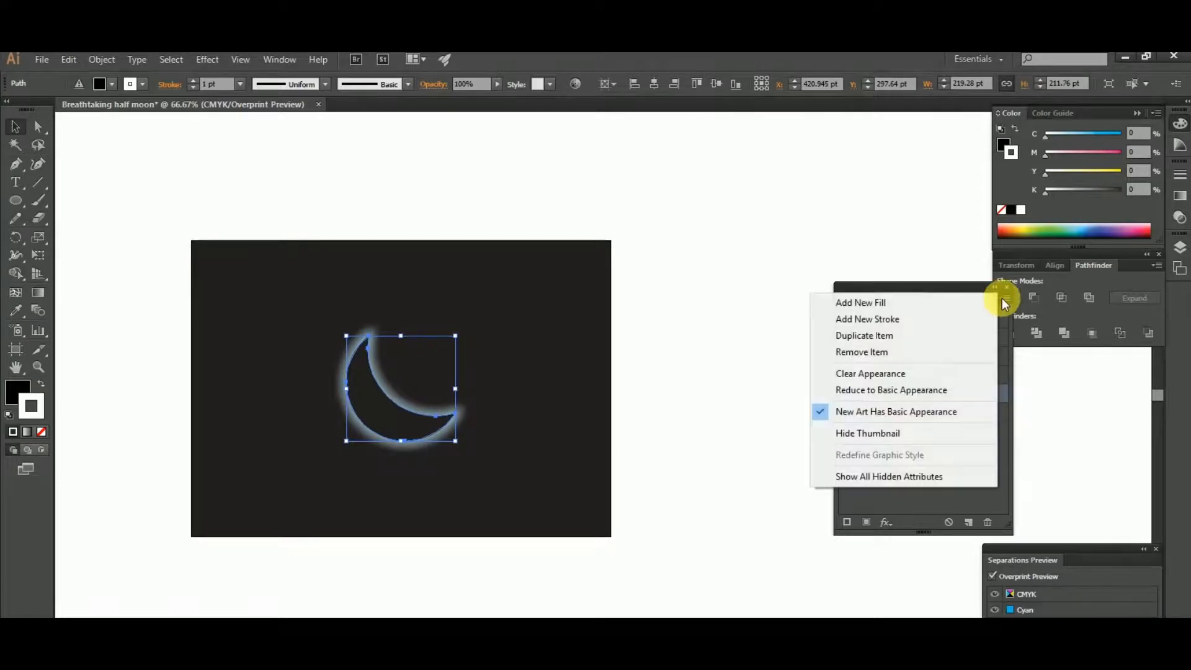
{"action": "left_click", "coordinate": [896, 319]}
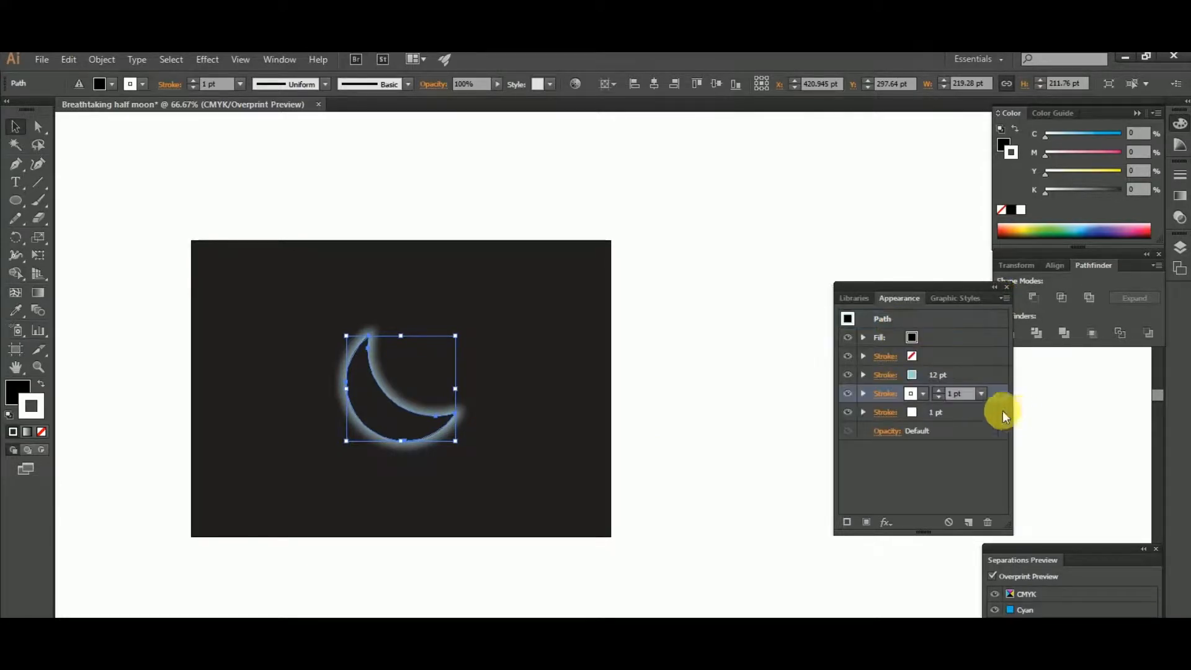
{"action": "left_click_drag", "start_coordinate": [995, 393], "coordinate": [949, 425]}
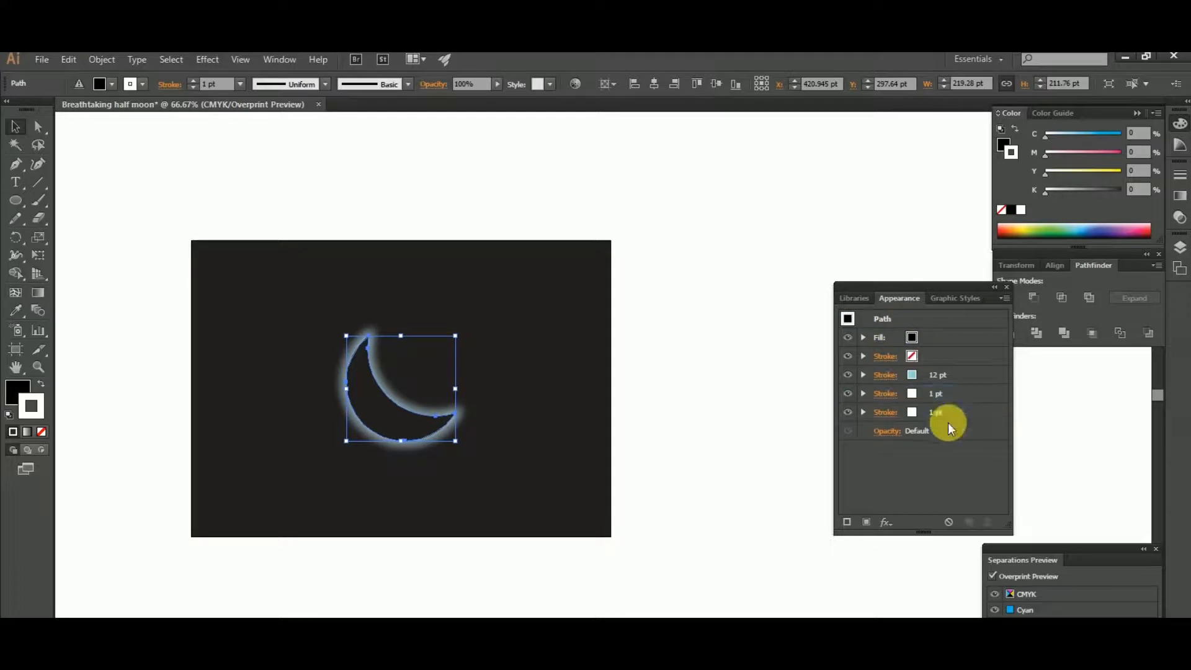
- Give the crescent's bottom stroke the blue swatch C=70 M=15 Y=0 K=0 and a weight of 10 pt
{"action": "left_click", "coordinate": [913, 412]}
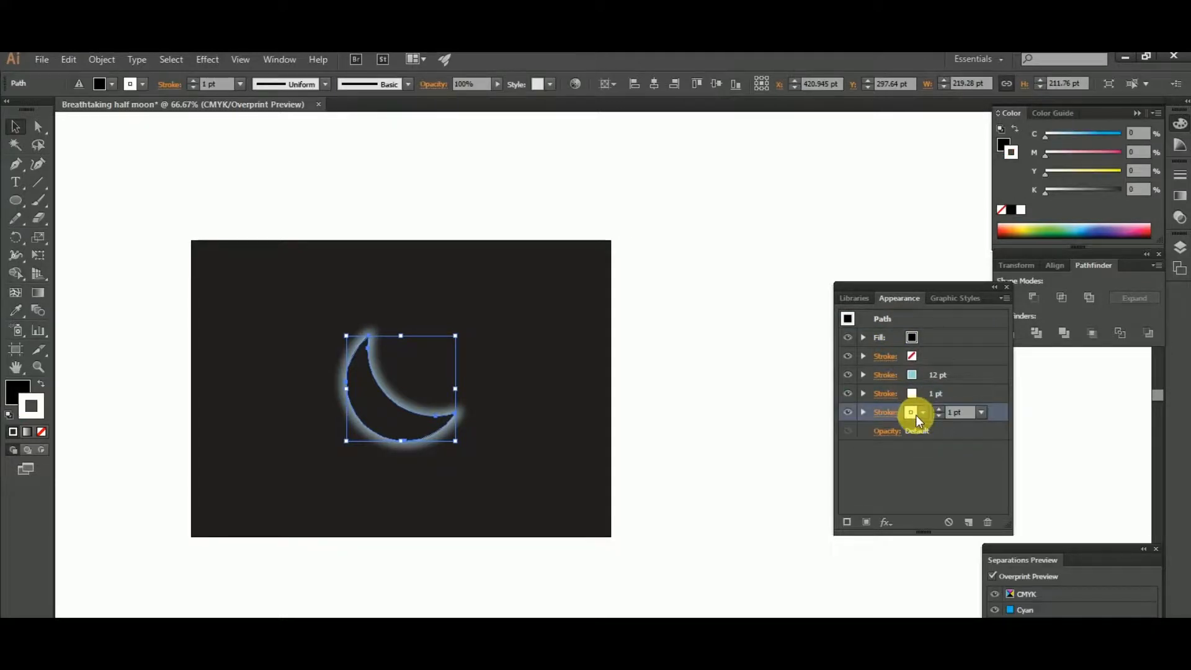
{"action": "left_click", "coordinate": [916, 415]}
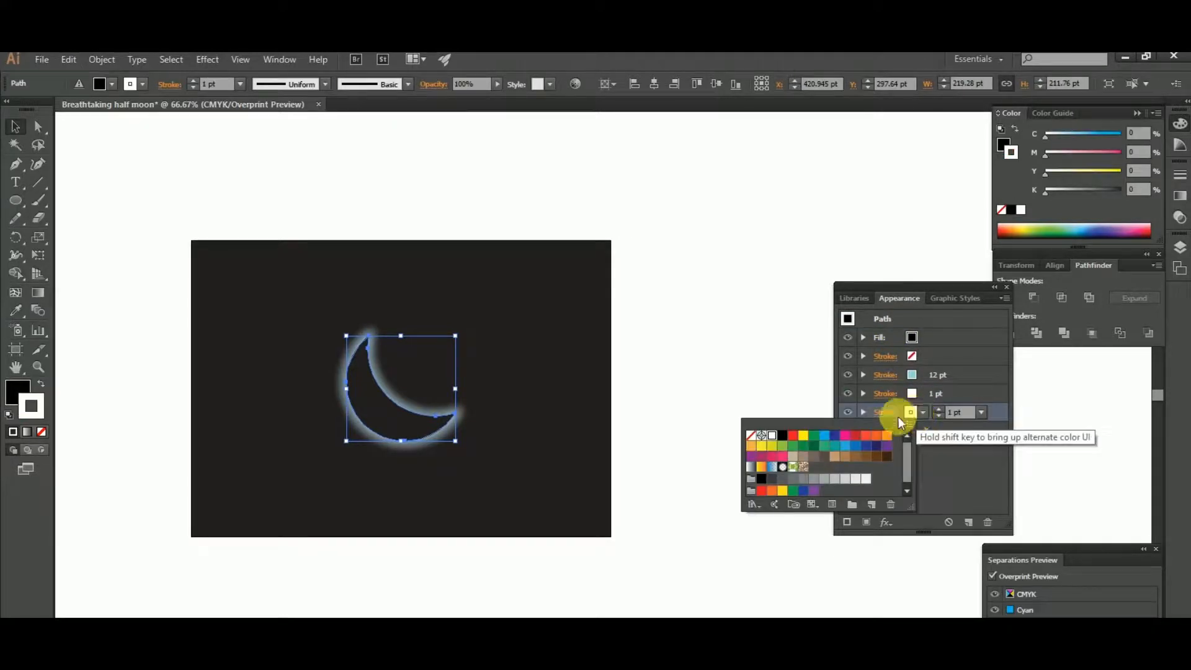
{"action": "left_click", "coordinate": [853, 450]}
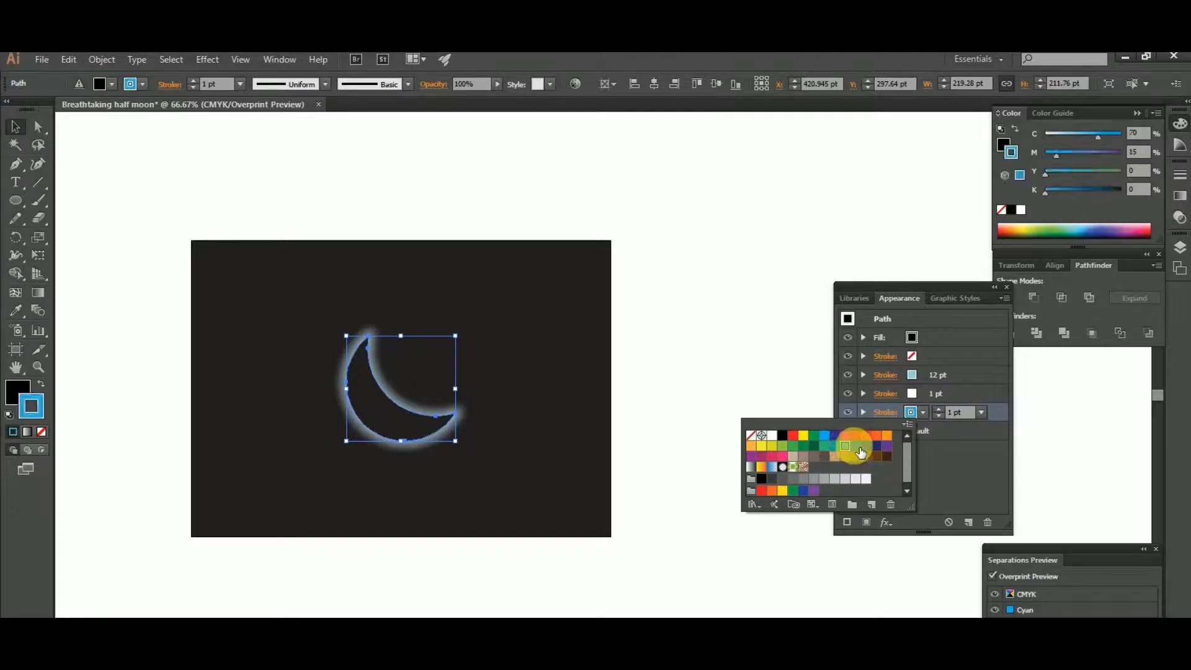
{"action": "left_click", "coordinate": [978, 413]}
{"action": "left_click", "coordinate": [981, 411]}
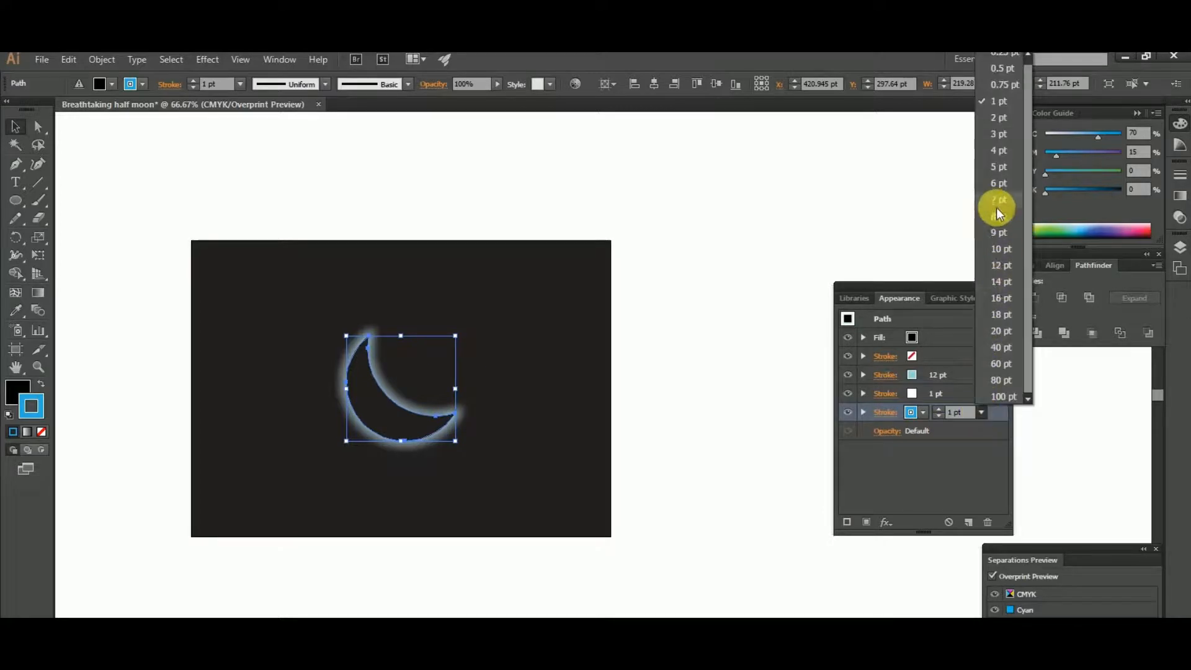
{"action": "left_click", "coordinate": [999, 250]}
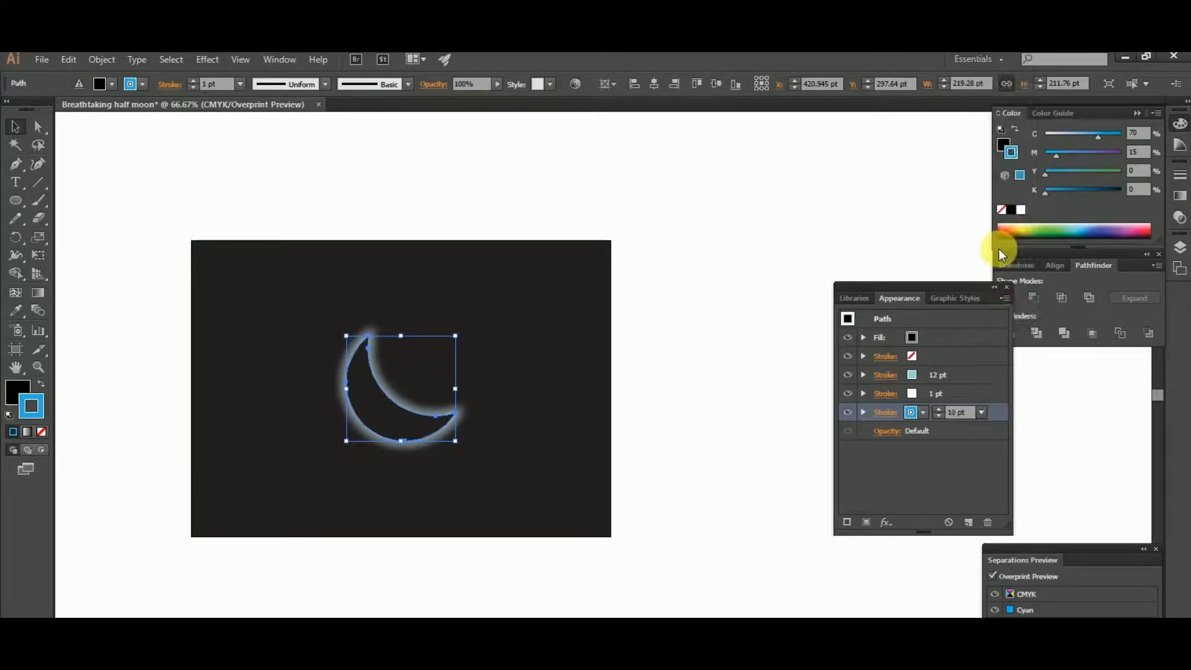
- Apply a Gaussian Blur effect with a radius of 20.2 pixels to the crescent's 10 pt blue stroke
{"action": "left_click", "coordinate": [886, 521]}
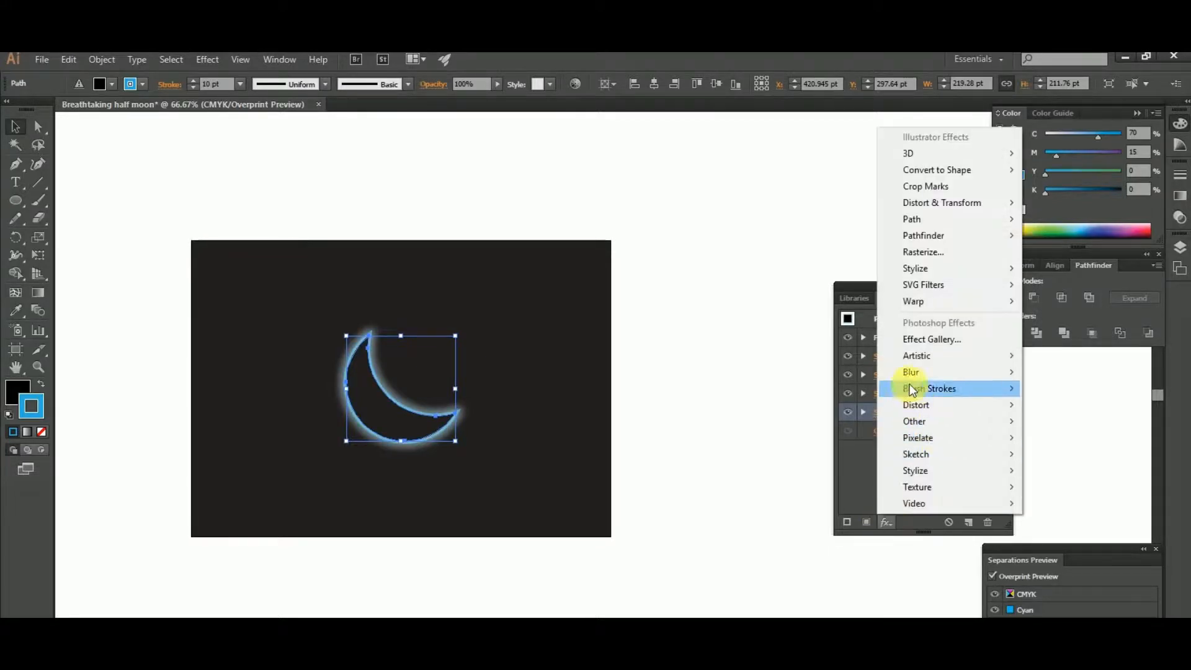
{"action": "mouse_move", "coordinate": [911, 376]}
{"action": "left_click", "coordinate": [1119, 367]}
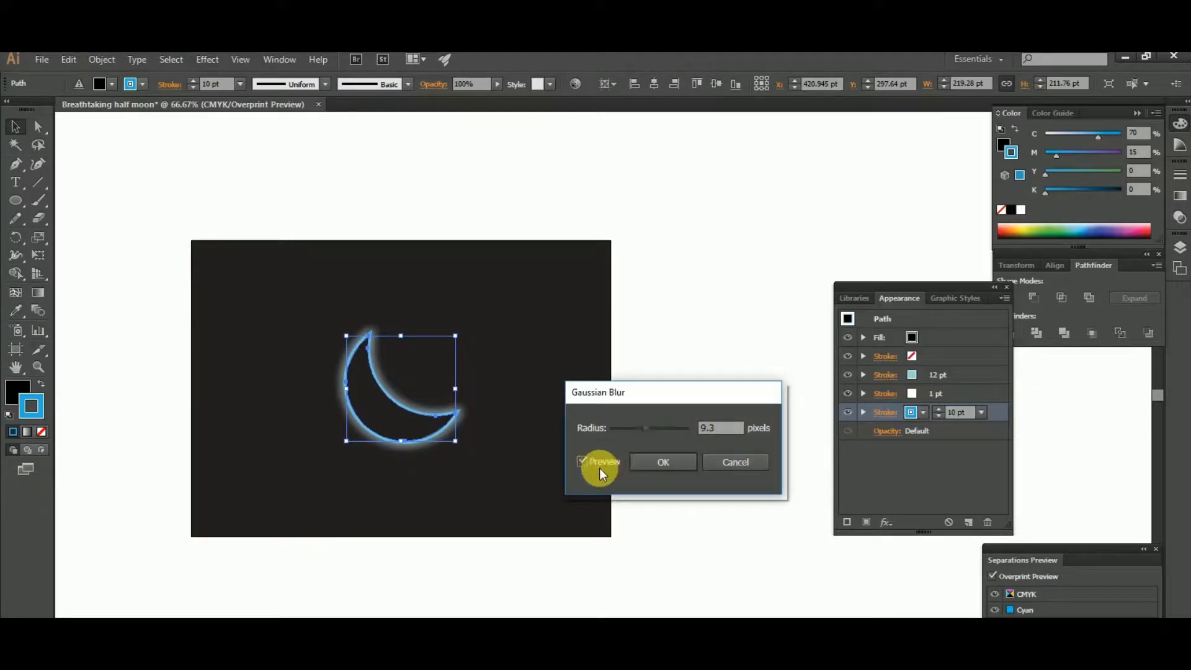
{"action": "left_click_drag", "start_coordinate": [649, 428], "coordinate": [660, 426]}
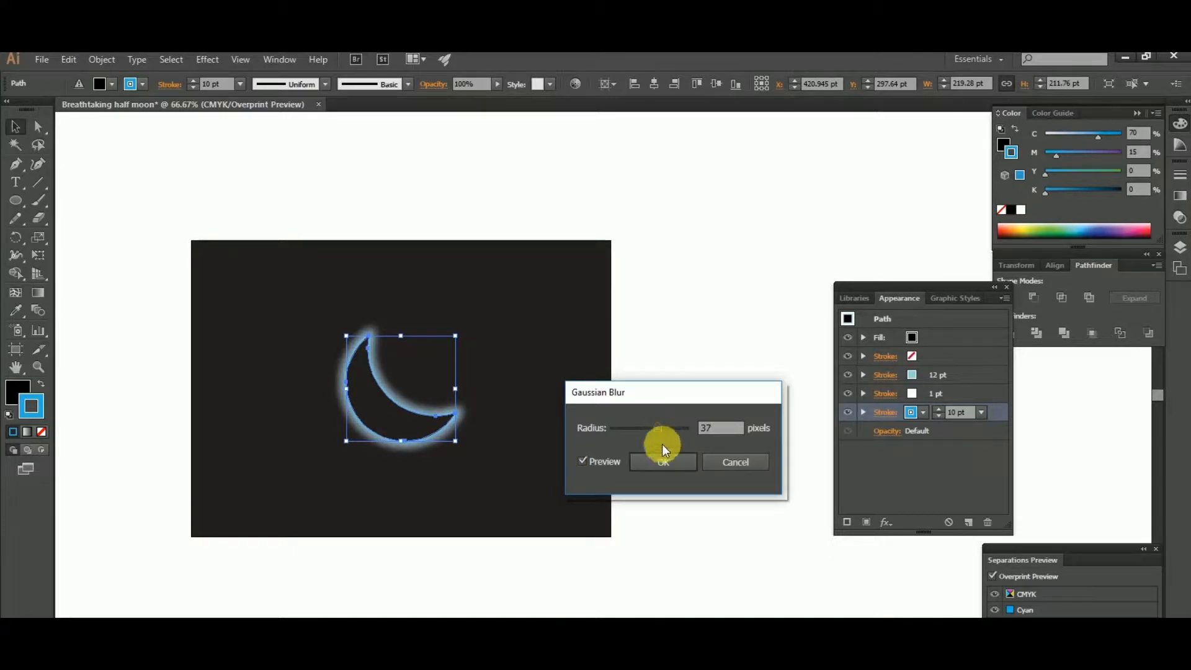
{"action": "left_click_drag", "start_coordinate": [657, 430], "coordinate": [654, 427]}
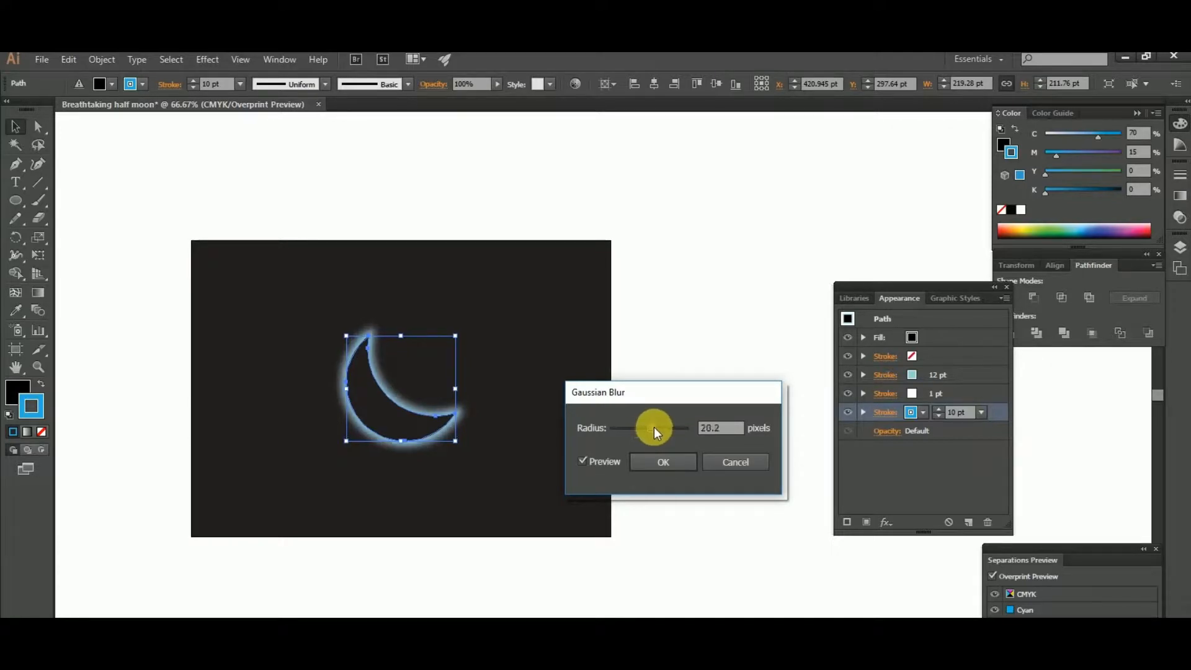
{"action": "left_click", "coordinate": [663, 462]}
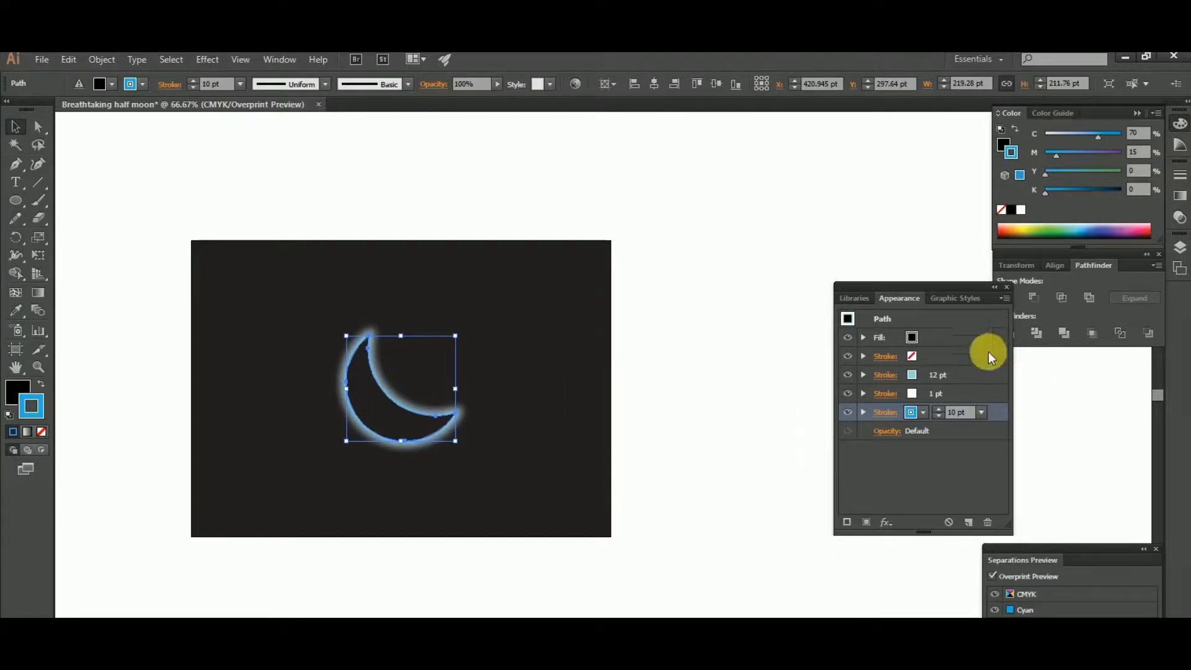
- Add one more stroke to the crescent's appearance and place it beneath the blurred blue stroke
{"action": "left_click", "coordinate": [1006, 299]}
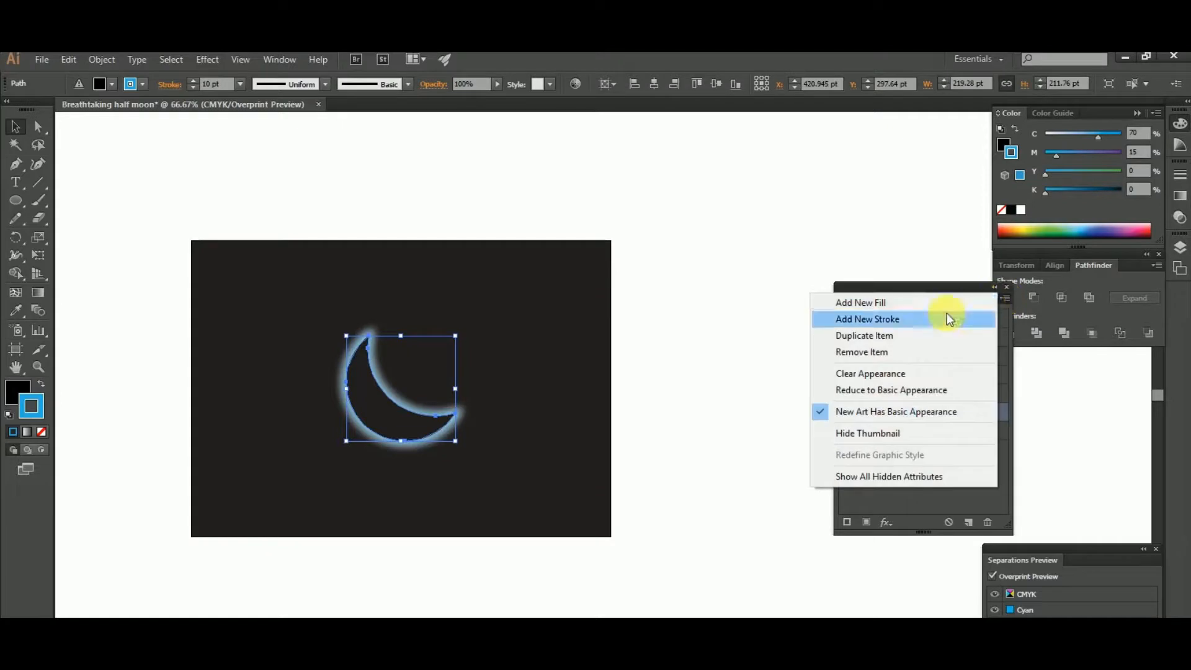
{"action": "left_click", "coordinate": [924, 320]}
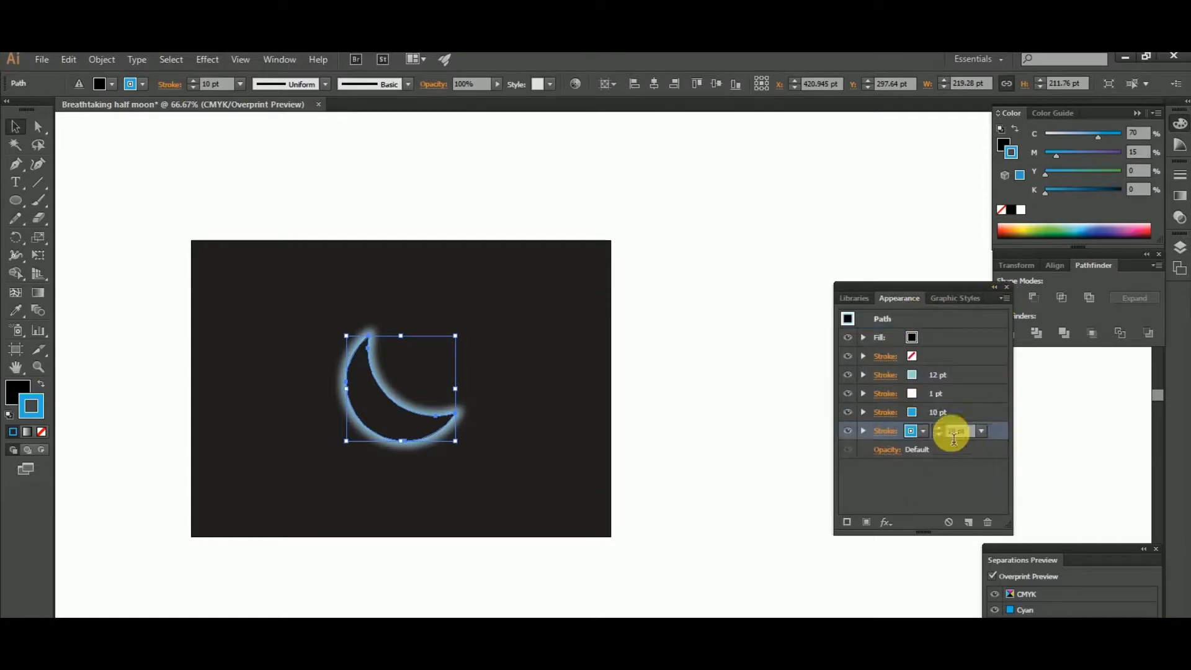
{"action": "mouse_move", "coordinate": [994, 413]}
{"action": "left_mouse_down"}
{"action": "mouse_move", "coordinate": [965, 431]}
{"action": "mouse_move", "coordinate": [973, 418]}
{"action": "mouse_move", "coordinate": [977, 439]}
{"action": "mouse_move", "coordinate": [965, 435]}
{"action": "left_mouse_up"}
- Give the crescent's bottom stroke the light cyan color 63F7F7 and a weight of 14 pt
{"action": "left_click", "coordinate": [924, 434]}
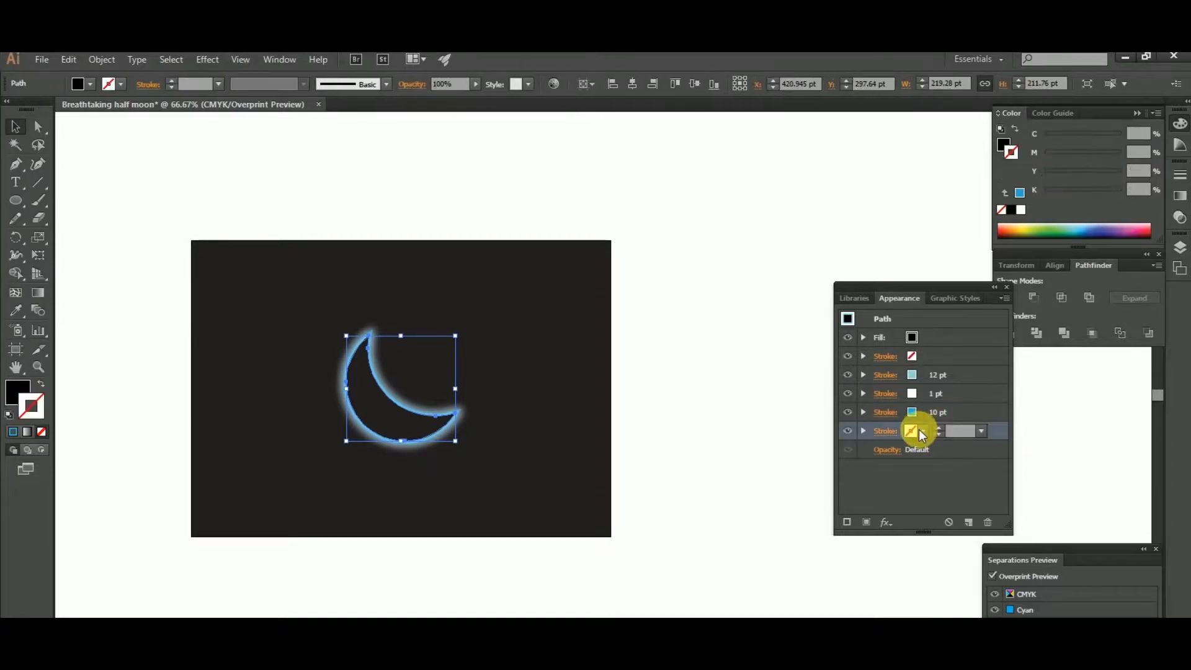
{"action": "left_click", "coordinate": [912, 431]}
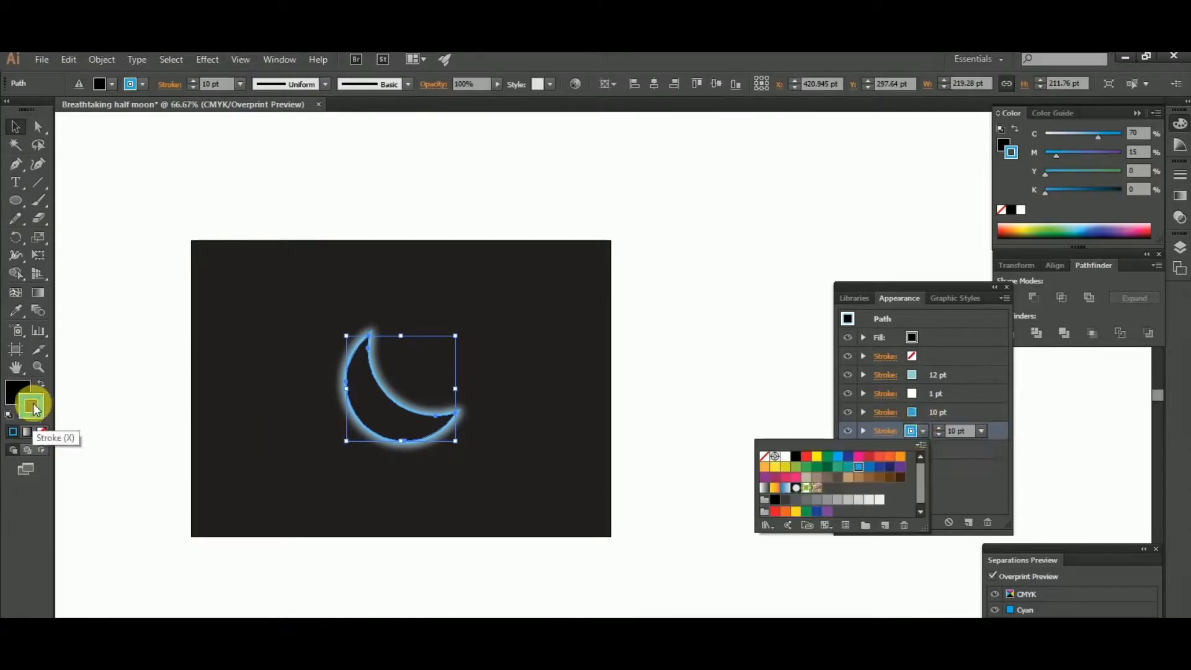
{"action": "double_click", "coordinate": [32, 406]}
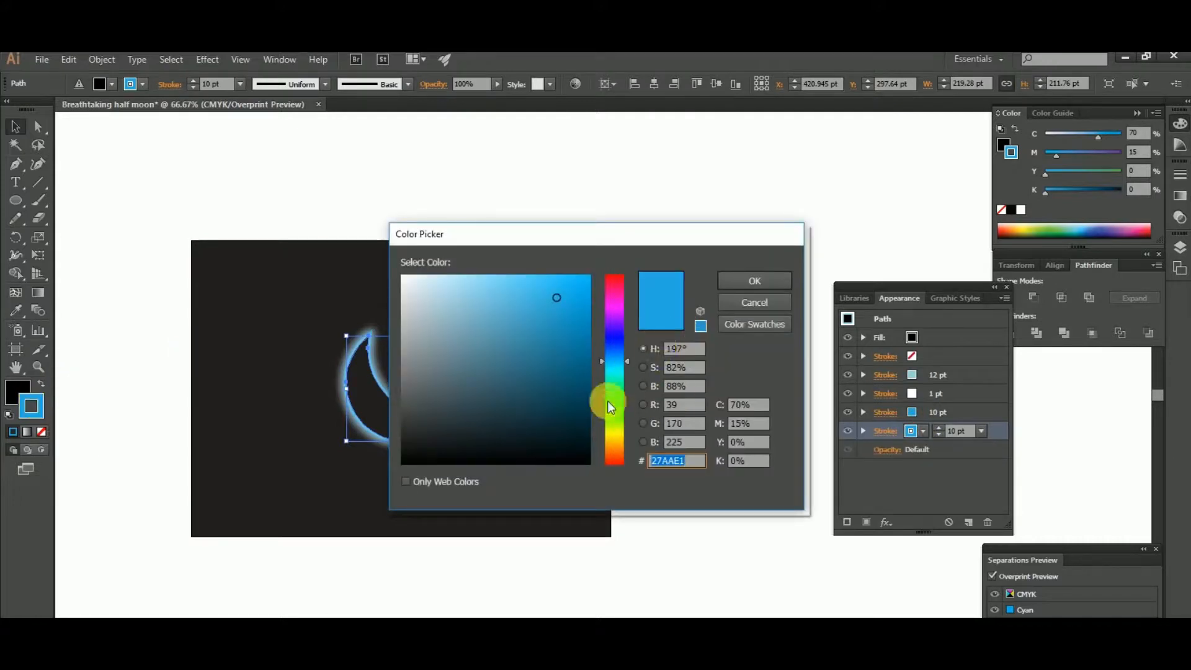
{"action": "left_click", "coordinate": [613, 370]}
{"action": "left_click", "coordinate": [521, 286]}
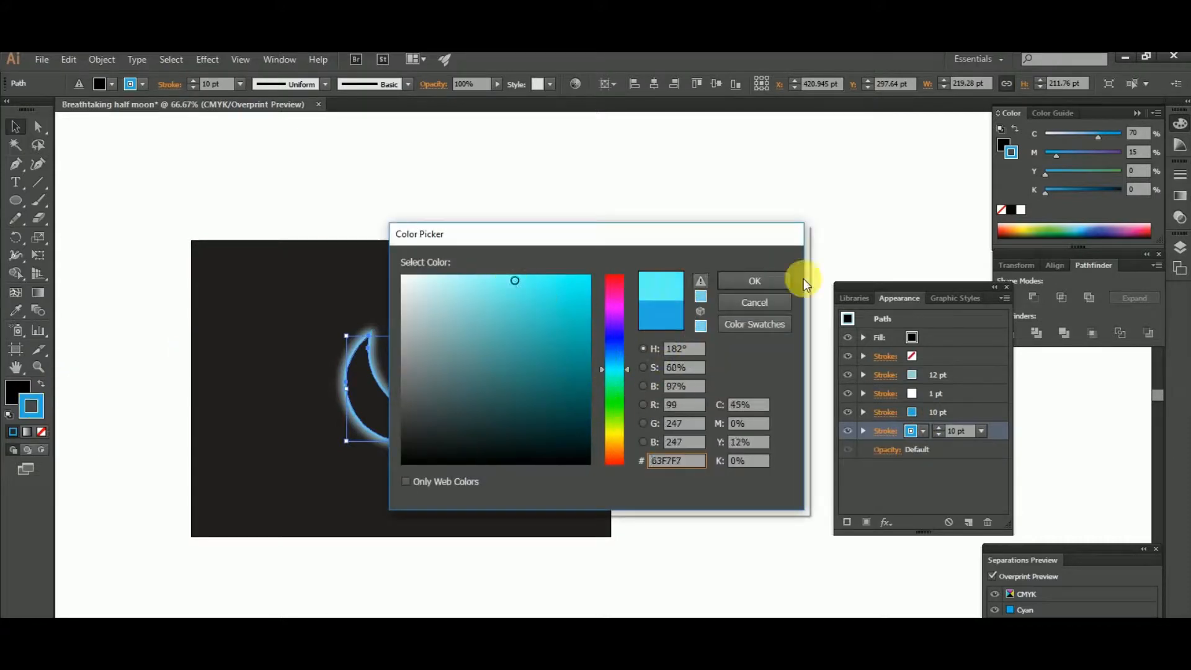
{"action": "left_click", "coordinate": [772, 283]}
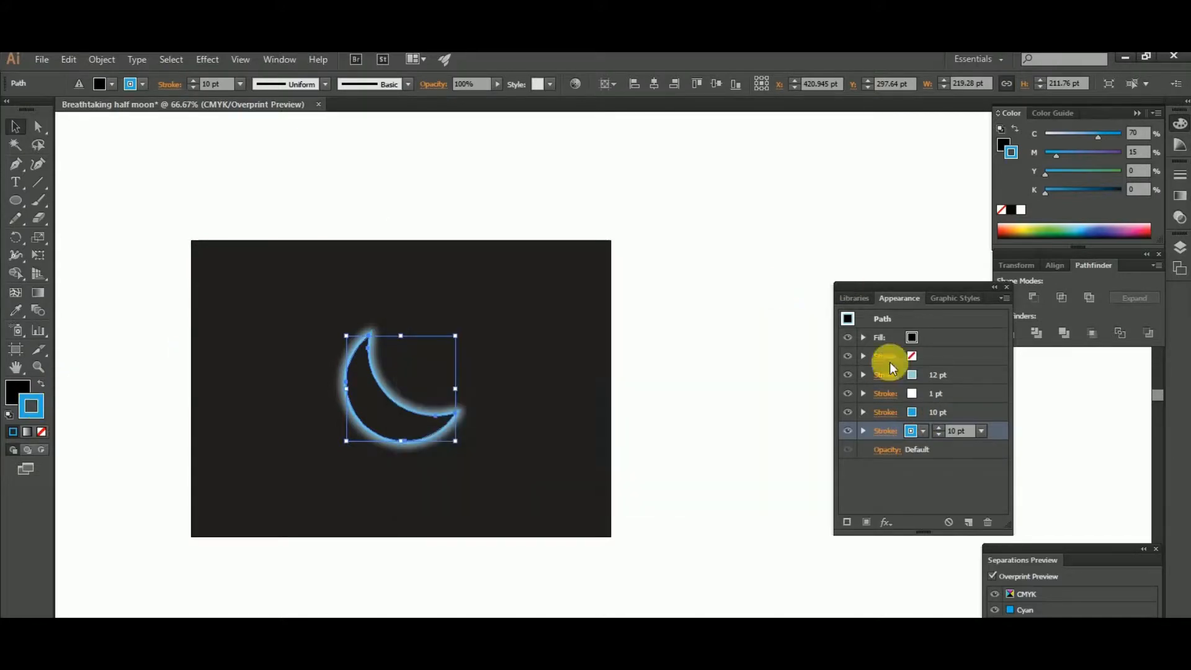
{"action": "left_click", "coordinate": [982, 431]}
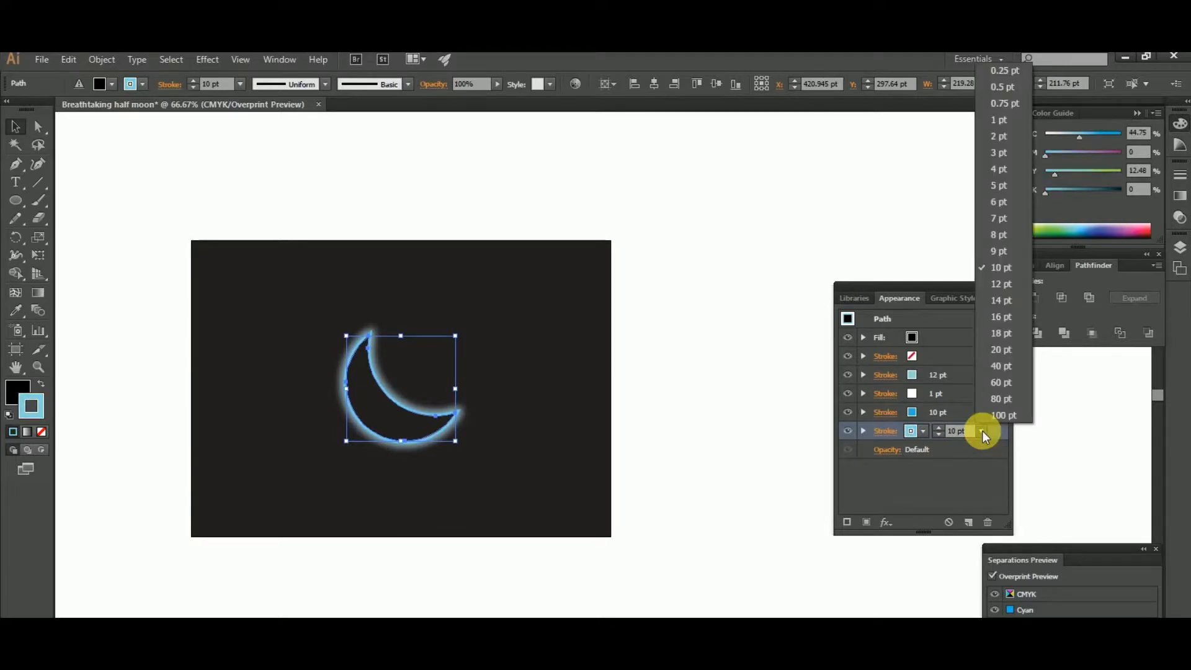
{"action": "left_click", "coordinate": [1010, 301]}
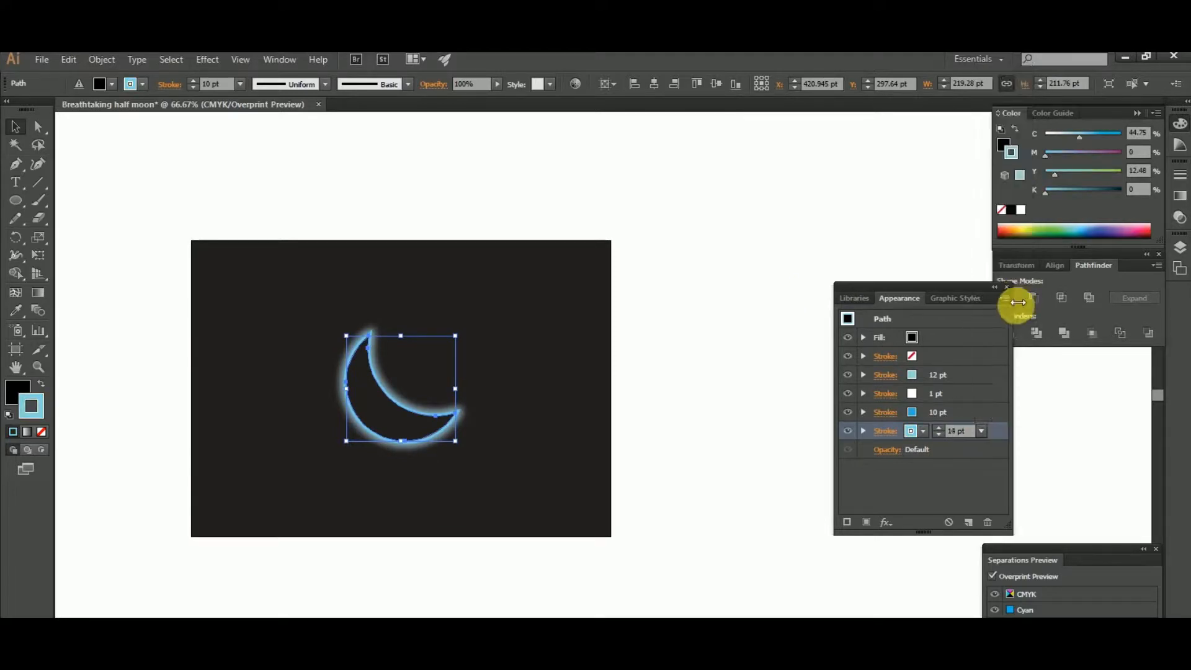
{"action": "left_click", "coordinate": [884, 524]}
{"action": "mouse_move", "coordinate": [961, 376]}
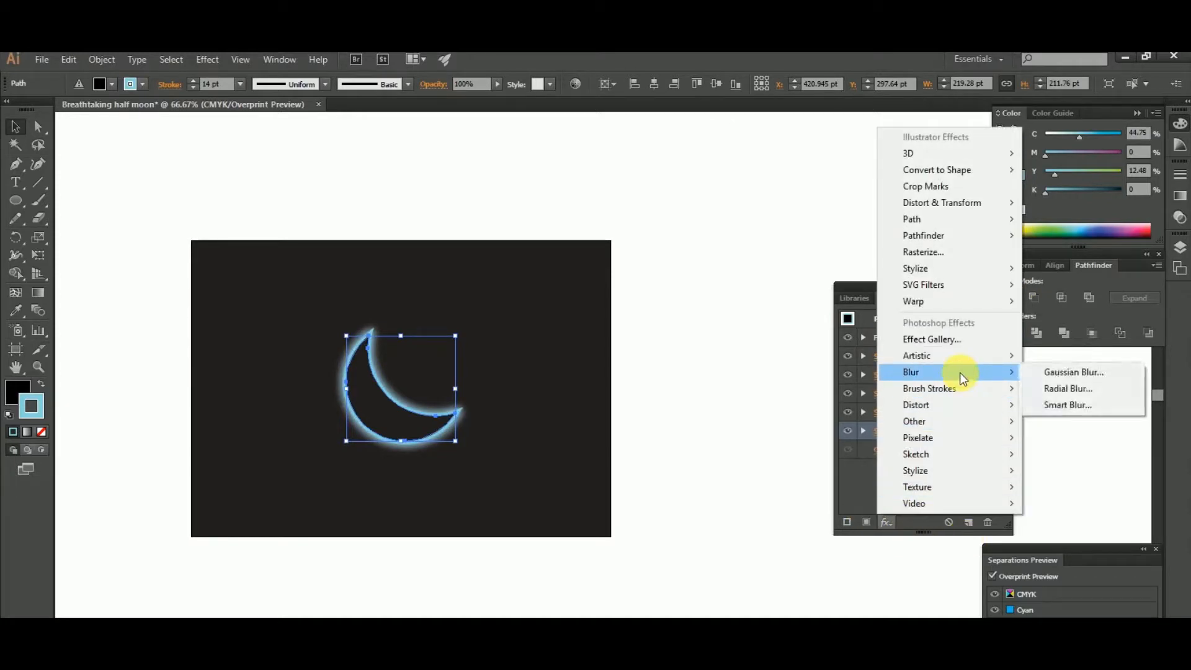
{"action": "left_click", "coordinate": [874, 559]}
{"action": "left_click", "coordinate": [889, 527]}
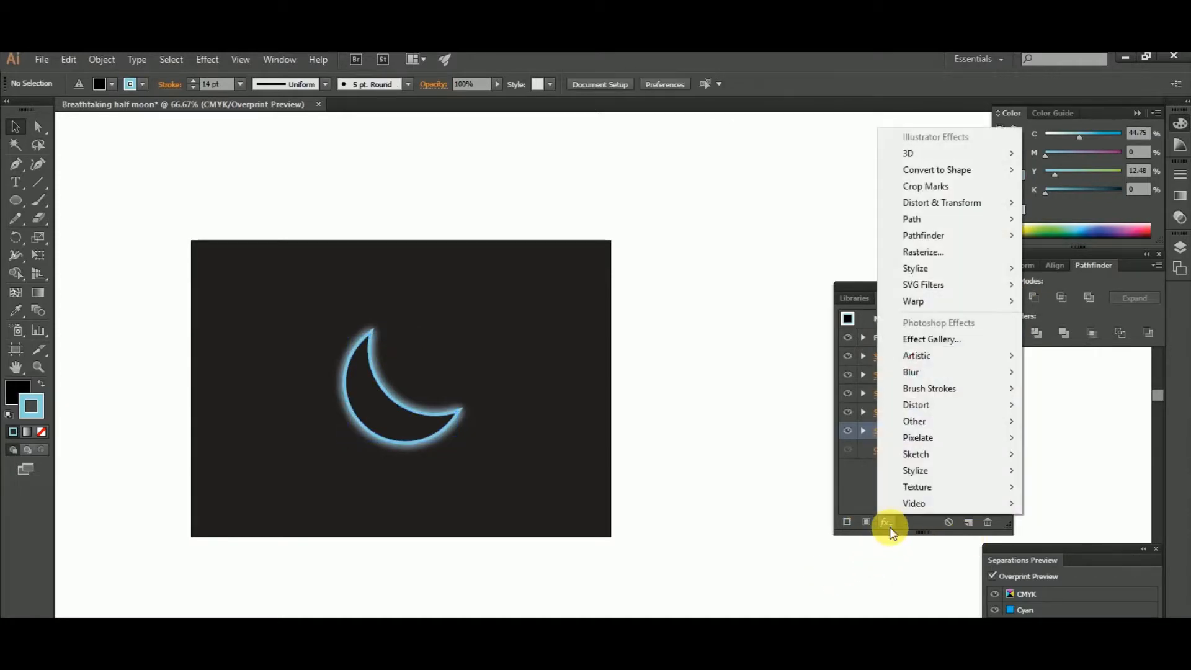
{"action": "mouse_move", "coordinate": [922, 371]}
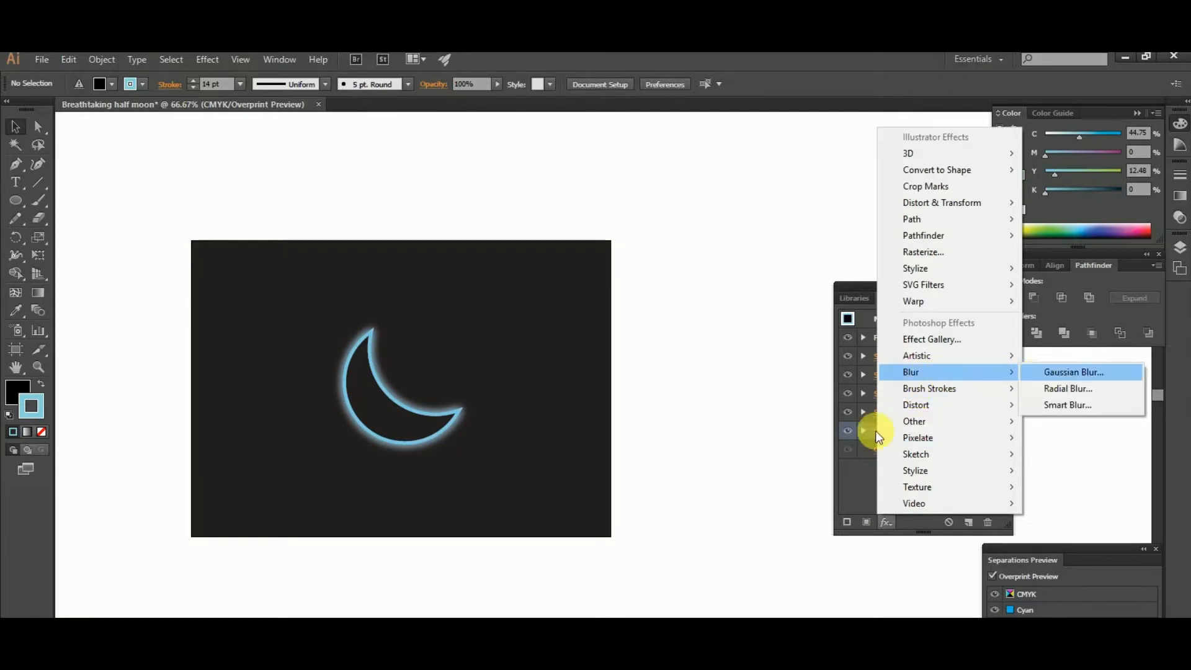
{"action": "left_click", "coordinate": [768, 464]}
- Apply a Gaussian Blur effect with a radius of 91.7 pixels to the crescent's bottom 14 pt light cyan stroke
{"action": "left_click", "coordinate": [412, 426]}
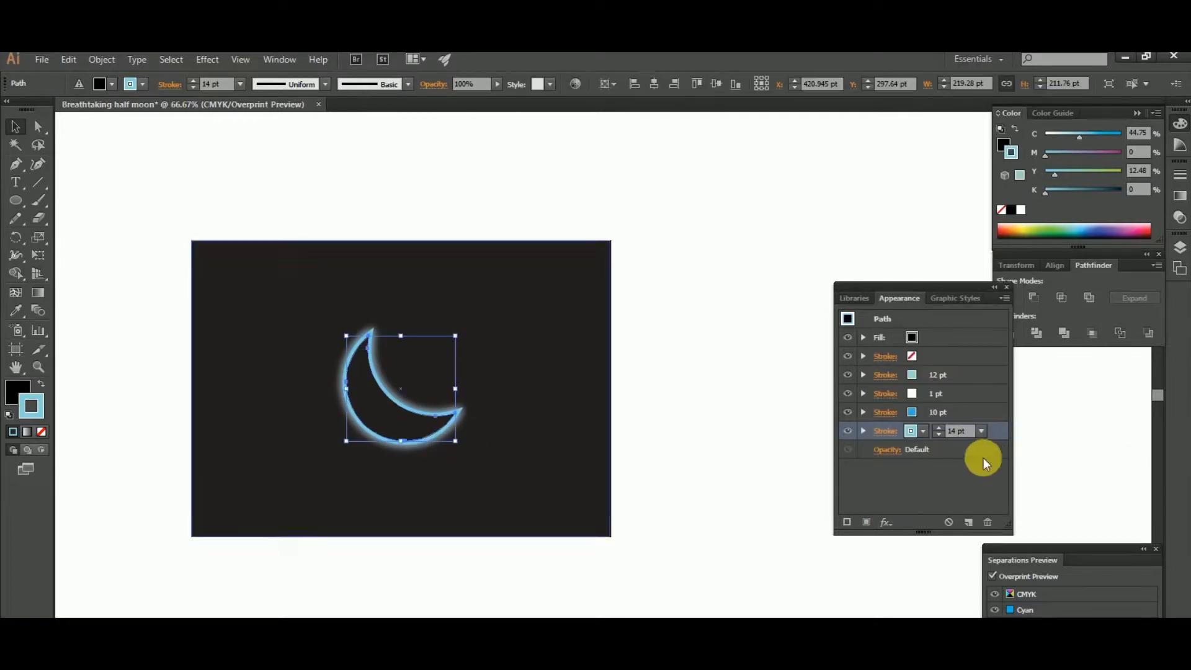
{"action": "left_click", "coordinate": [887, 525]}
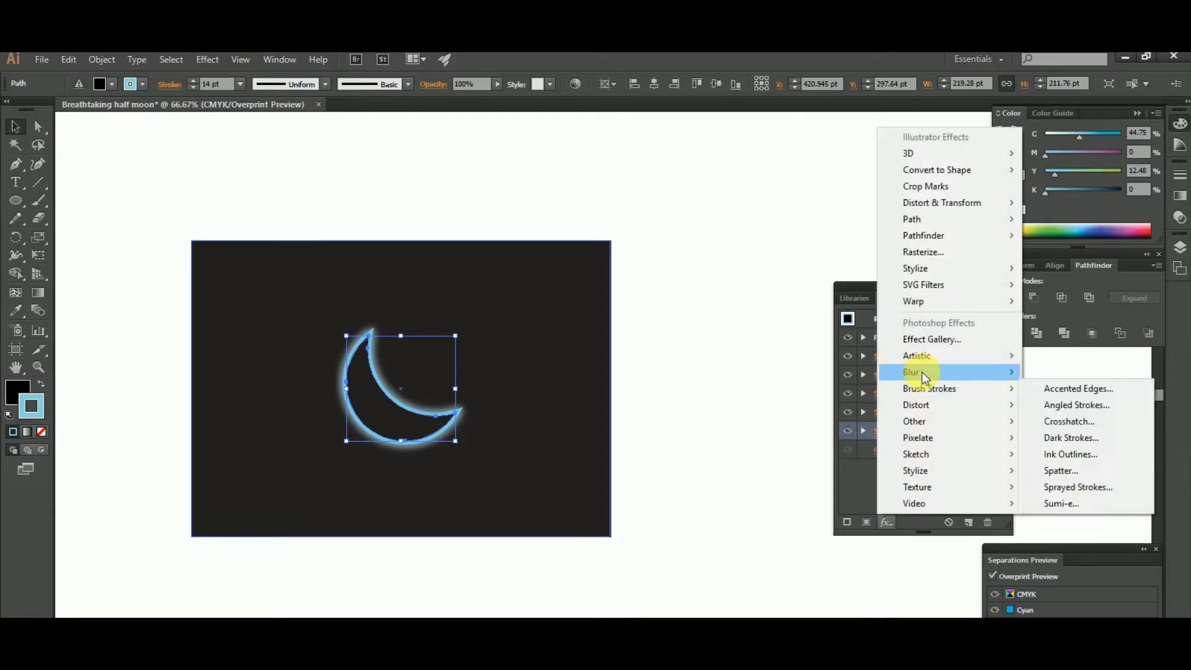
{"action": "mouse_move", "coordinate": [924, 373]}
{"action": "left_click", "coordinate": [1074, 372]}
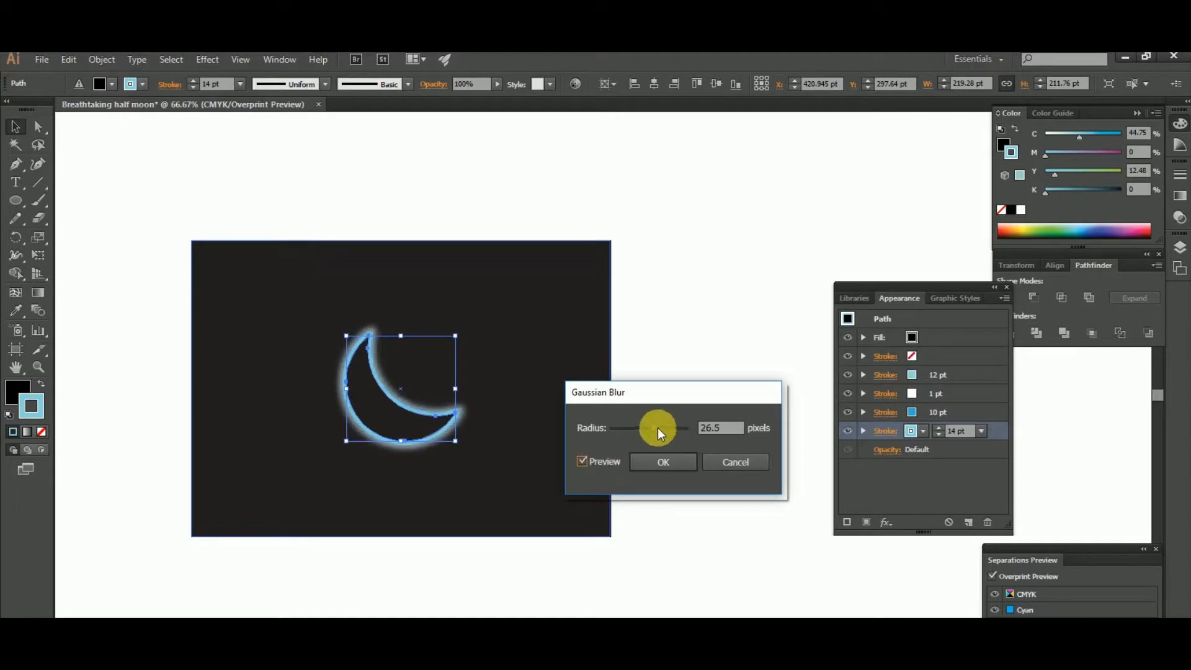
{"action": "left_click_drag", "start_coordinate": [658, 427], "coordinate": [669, 430]}
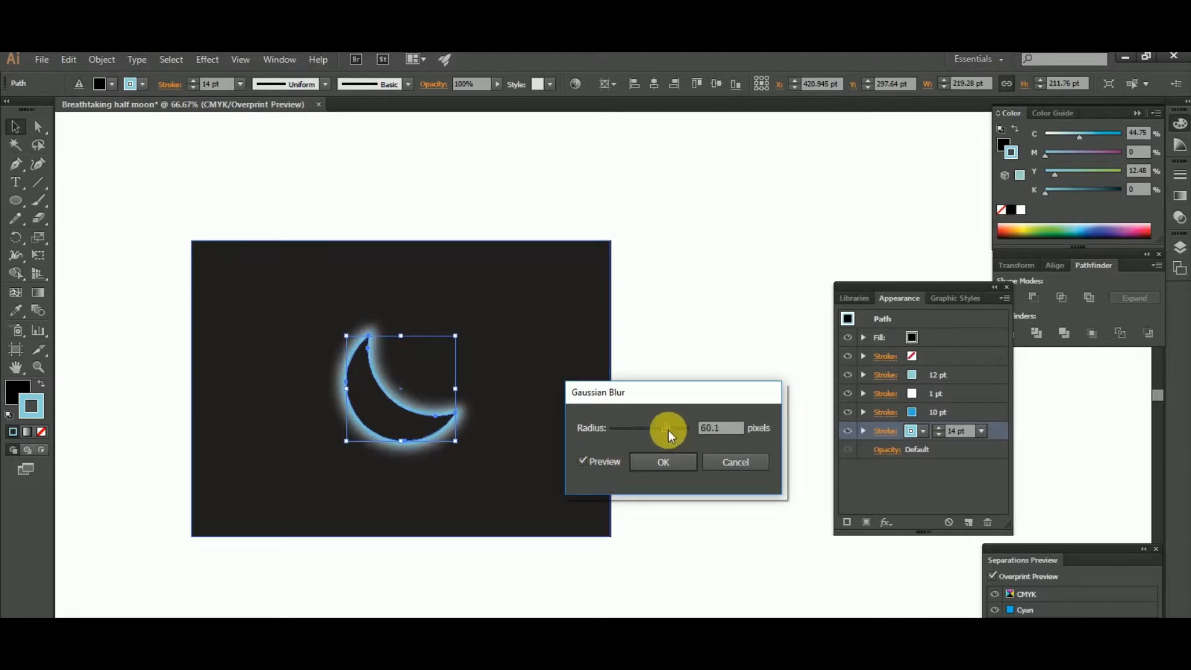
{"action": "left_click_drag", "start_coordinate": [668, 430], "coordinate": [671, 431]}
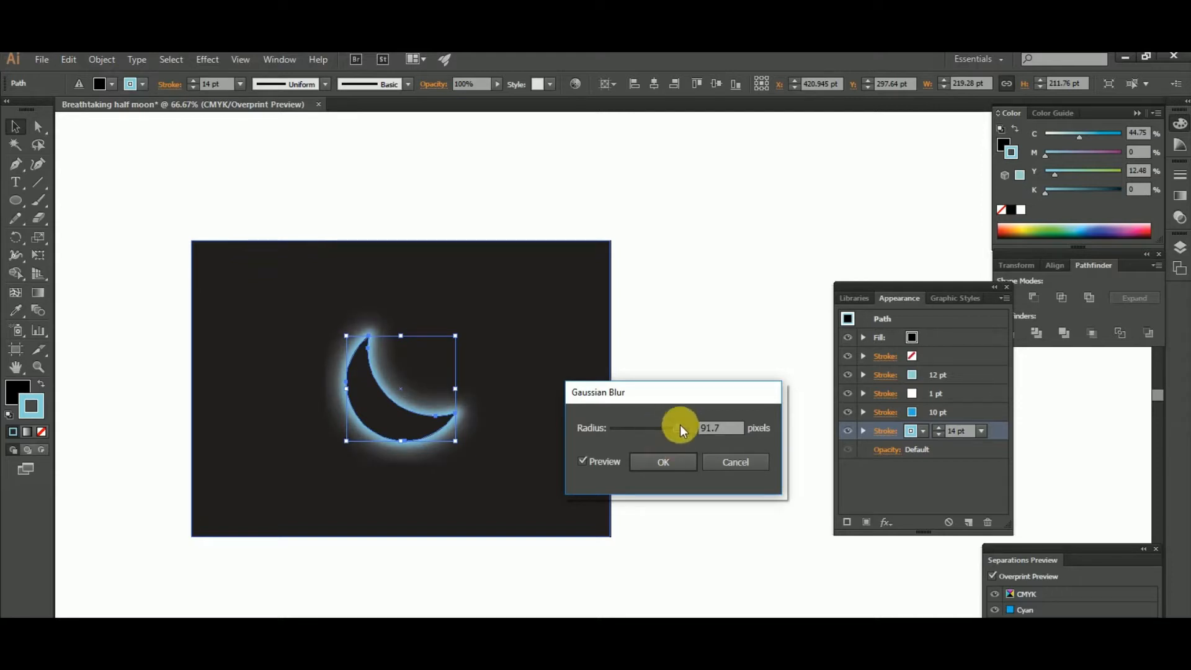
{"action": "left_click", "coordinate": [680, 459]}
{"action": "left_click", "coordinate": [680, 458]}
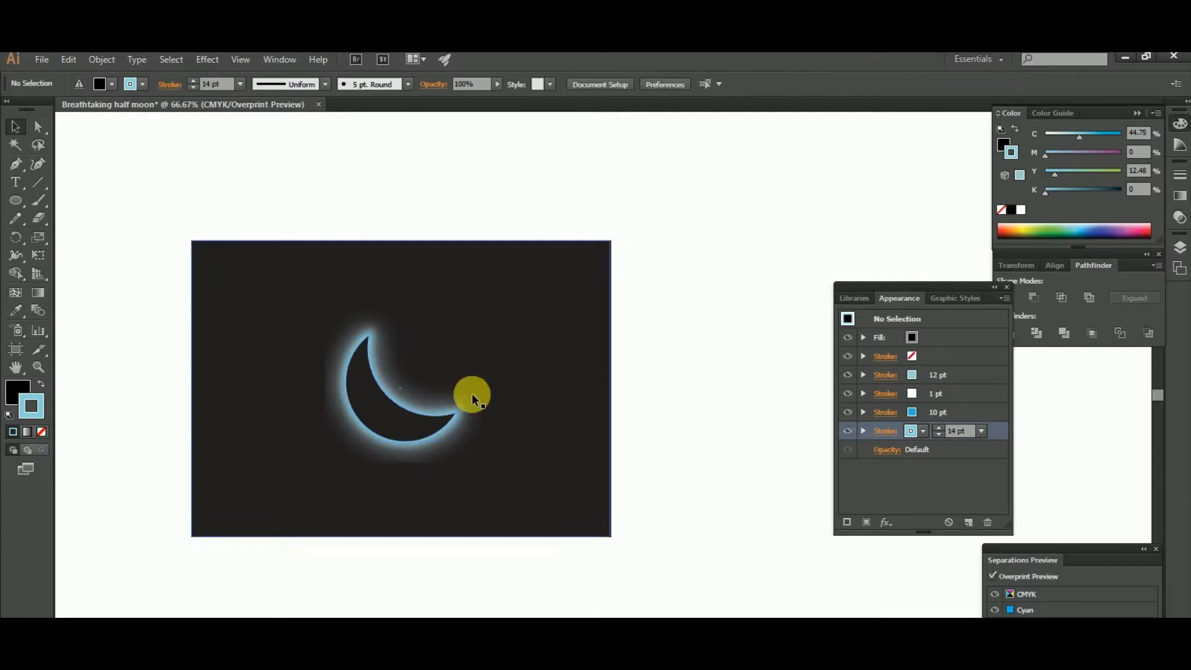
- Expand the appearance of the glowing crescent so its stacked strokes and blurs become a group of objects
{"action": "left_click", "coordinate": [380, 404]}
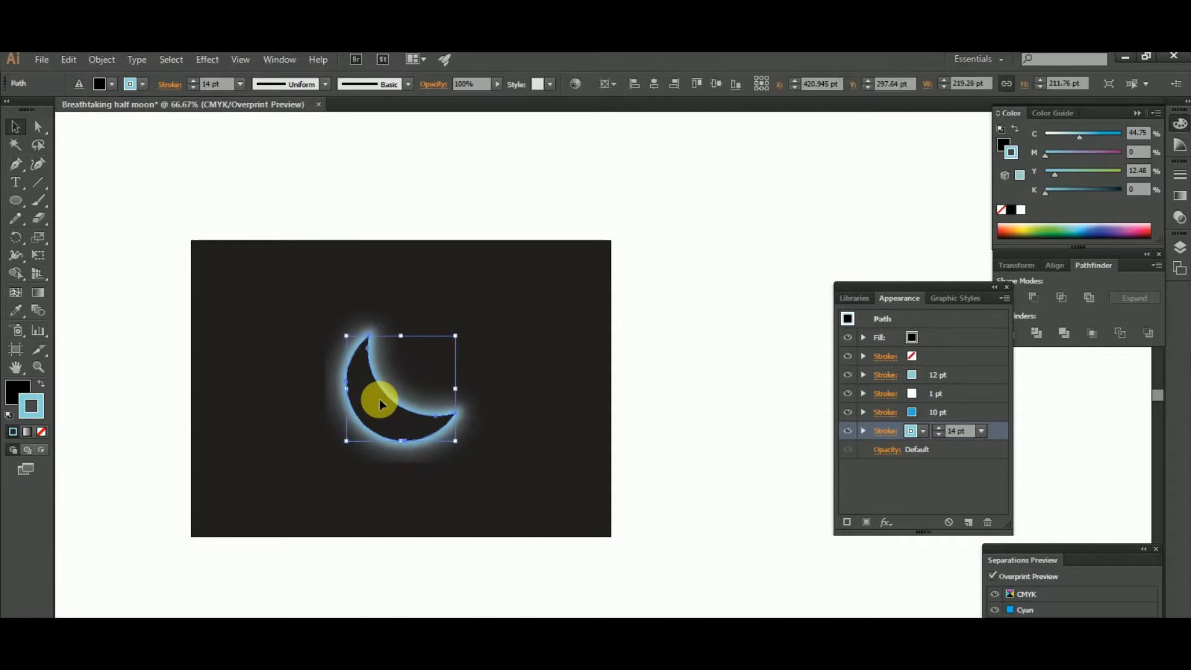
{"action": "left_click", "coordinate": [749, 424]}
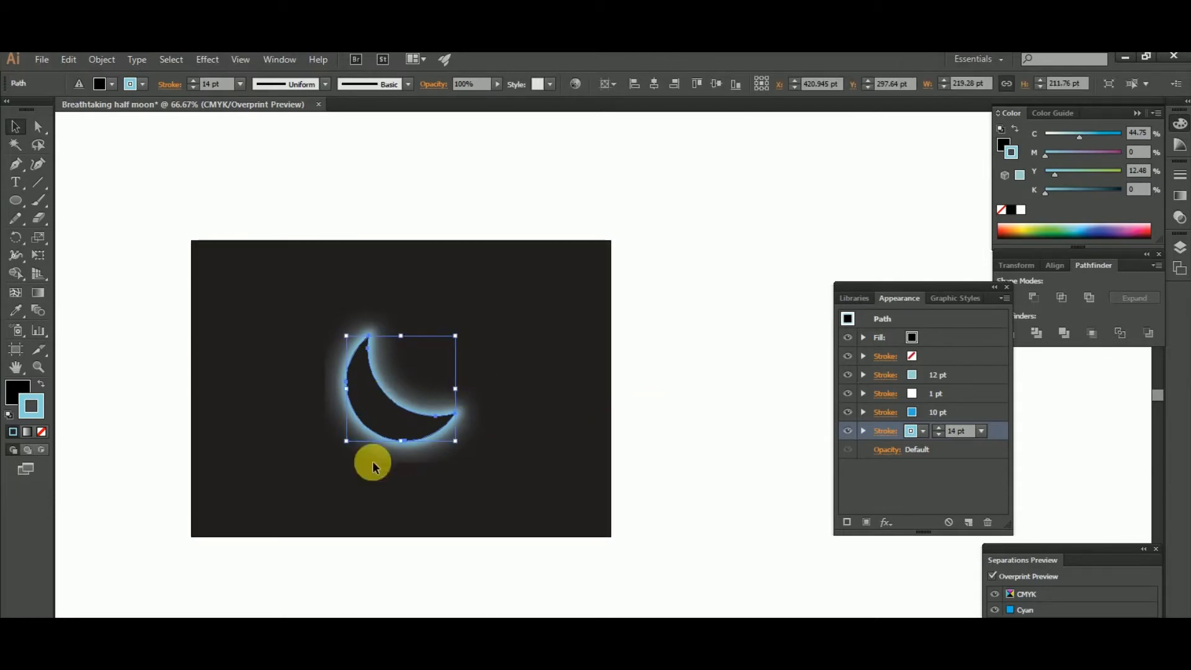
{"action": "left_click", "coordinate": [371, 418]}
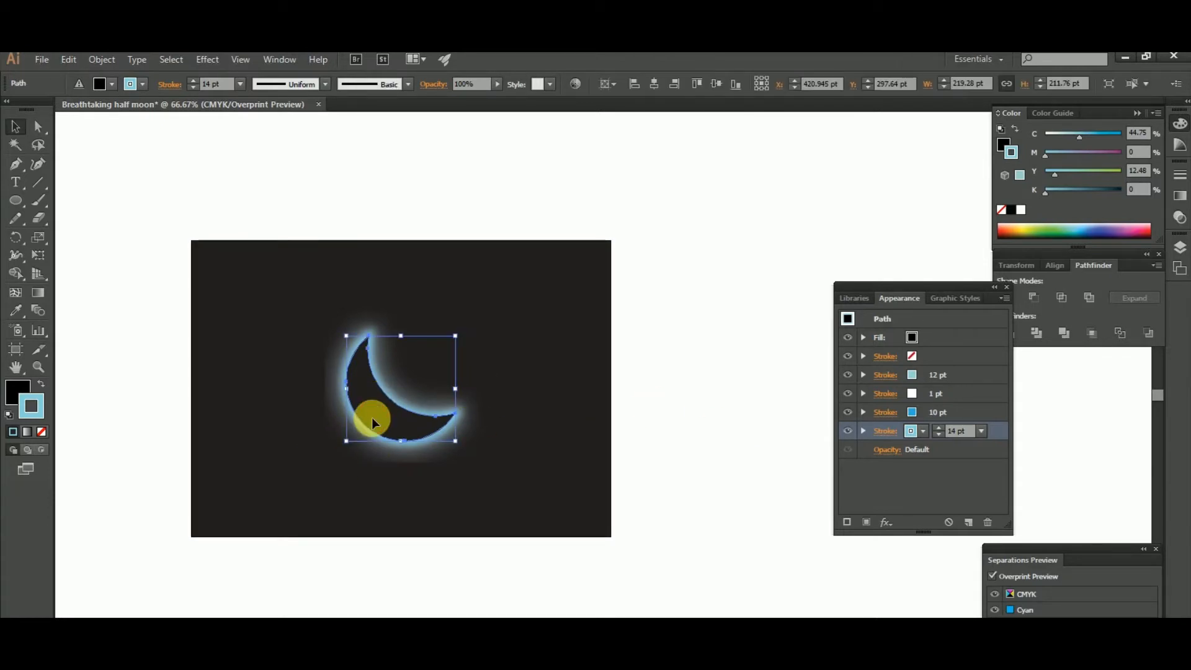
{"action": "left_click", "coordinate": [102, 59]}
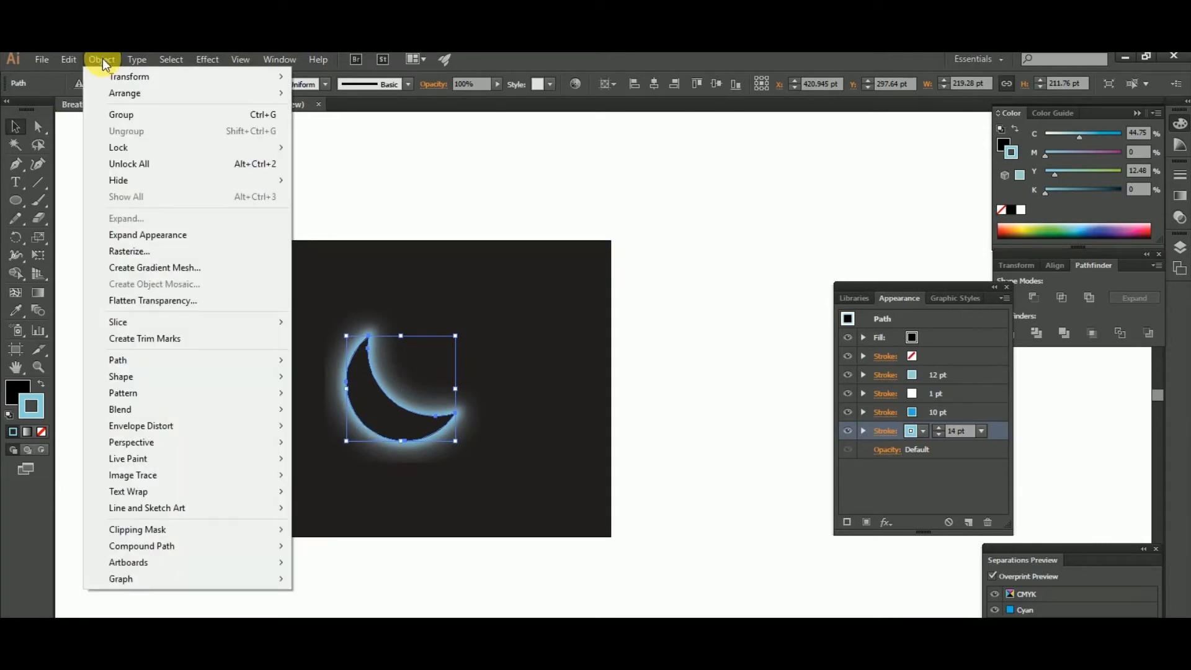
{"action": "left_click", "coordinate": [160, 235]}
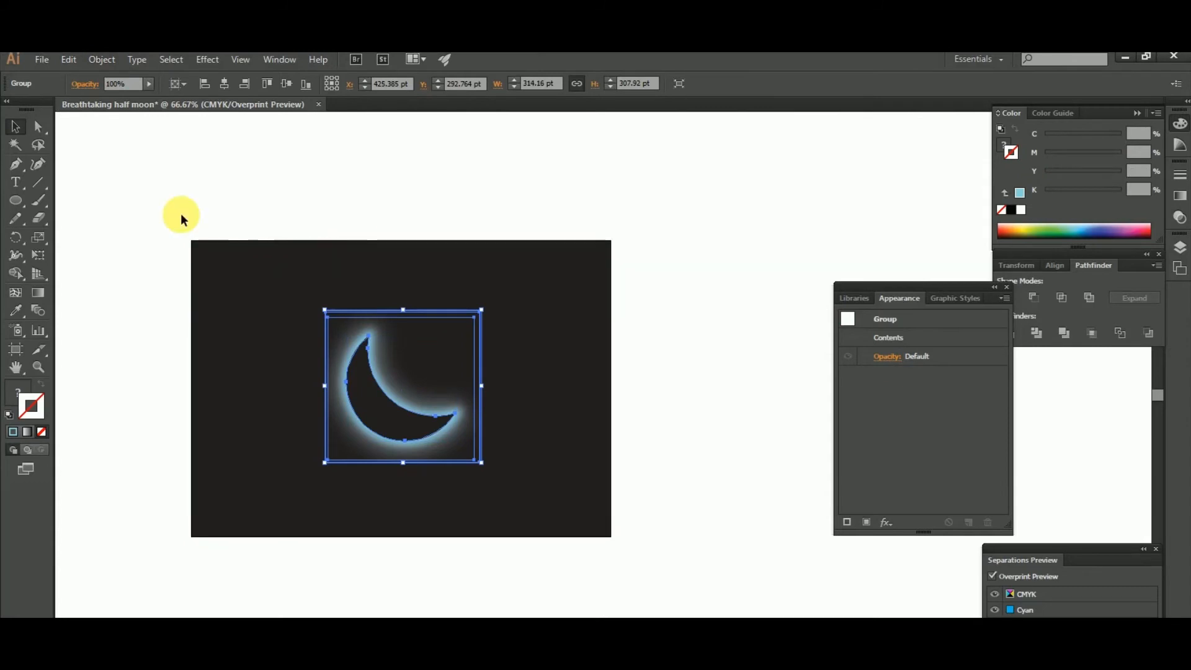
{"action": "left_click", "coordinate": [302, 196]}
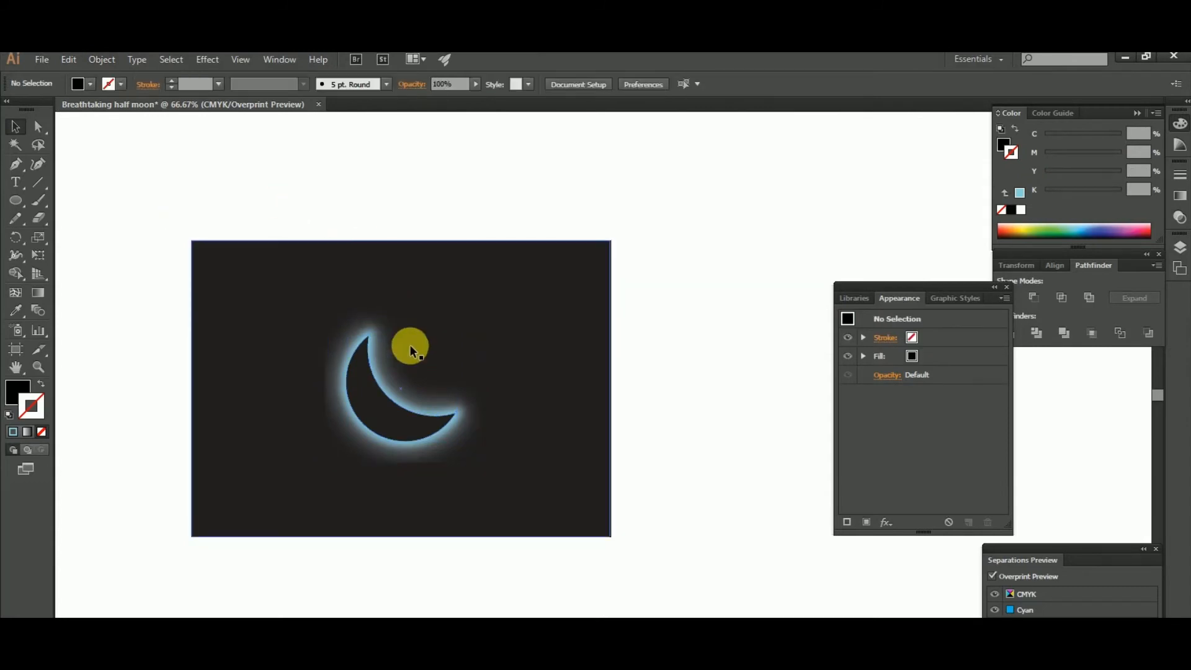
- Enlarge the expanded crescent group proportionally from its center to about 393 by 385 pt and deselect it
{"action": "left_click", "coordinate": [434, 416]}
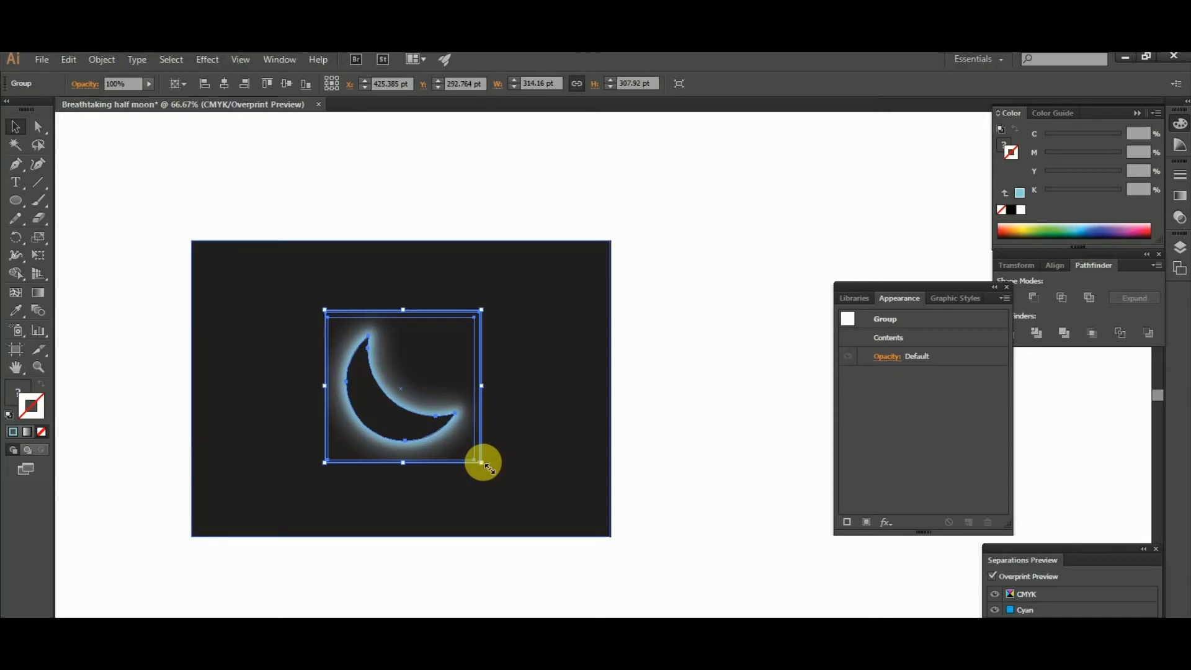
{"action": "left_click_drag", "start_coordinate": [488, 468], "coordinate": [517, 487]}
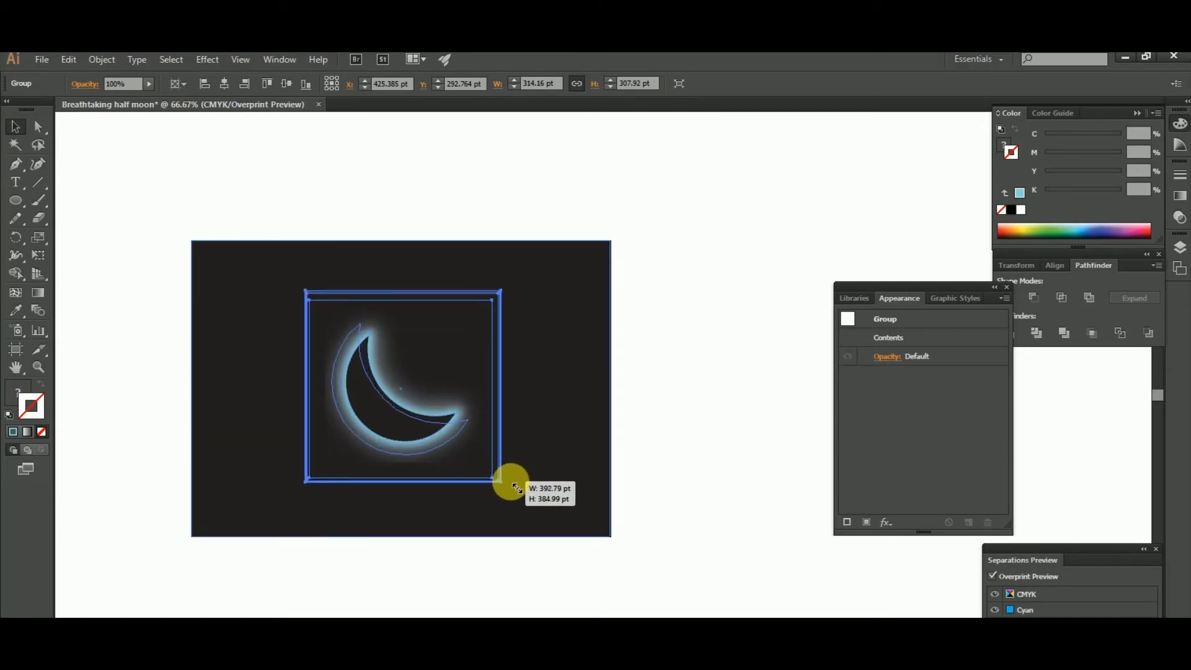
{"action": "left_click", "coordinate": [684, 377]}
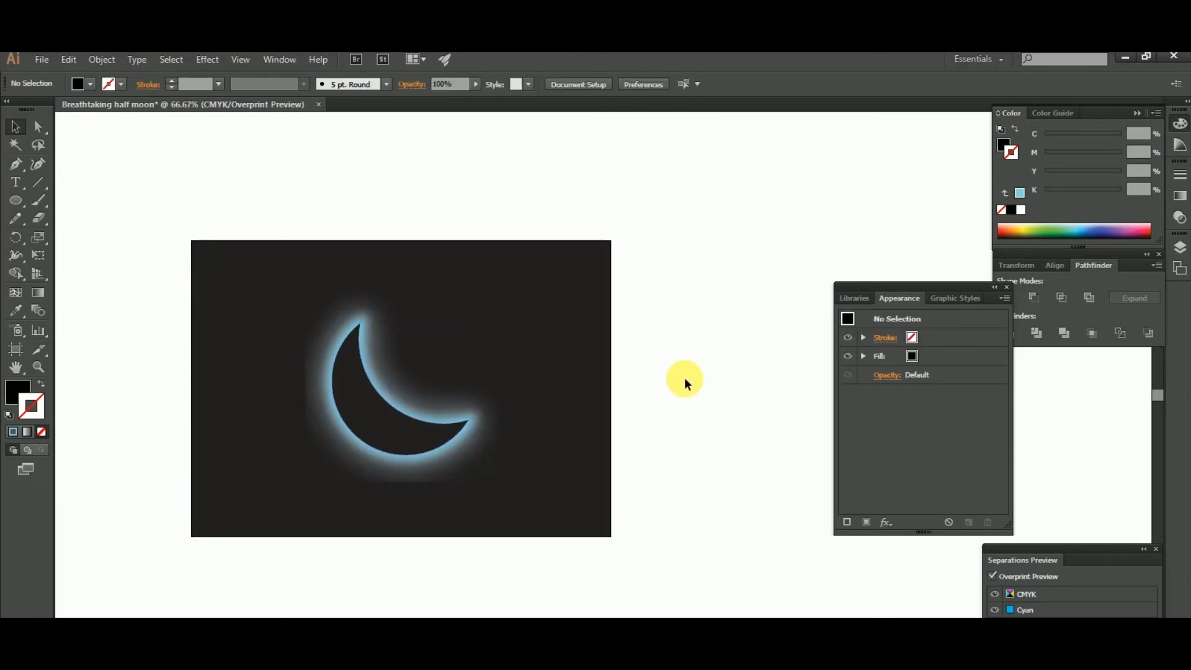
{"action": "key", "text": "alt"}
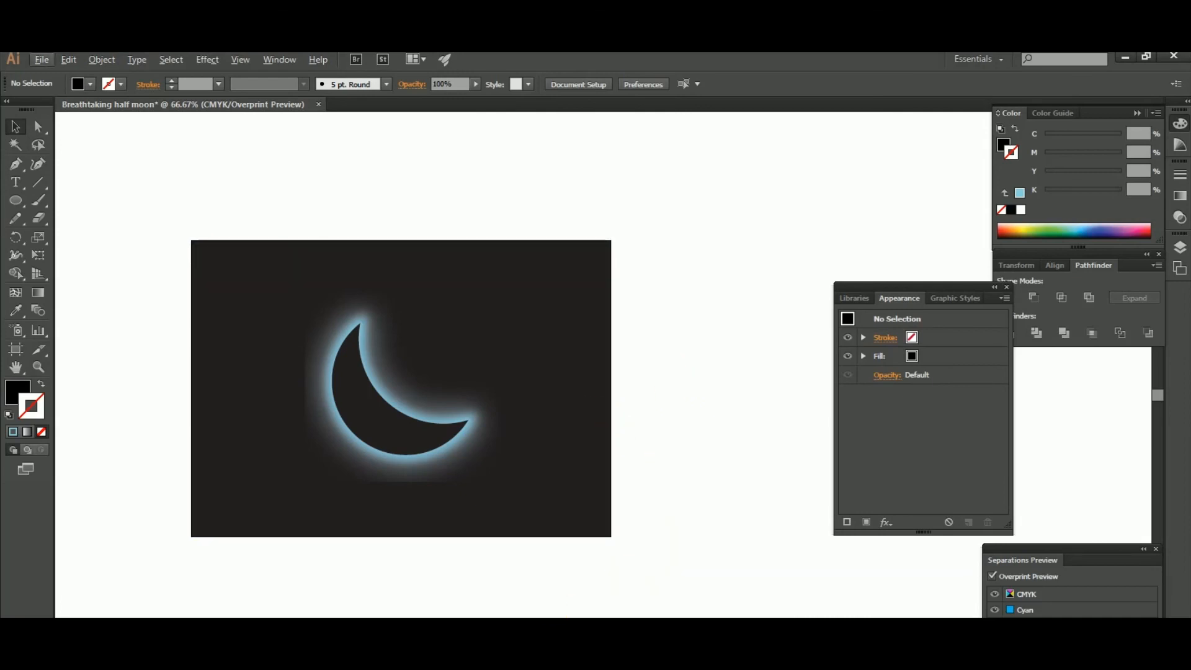